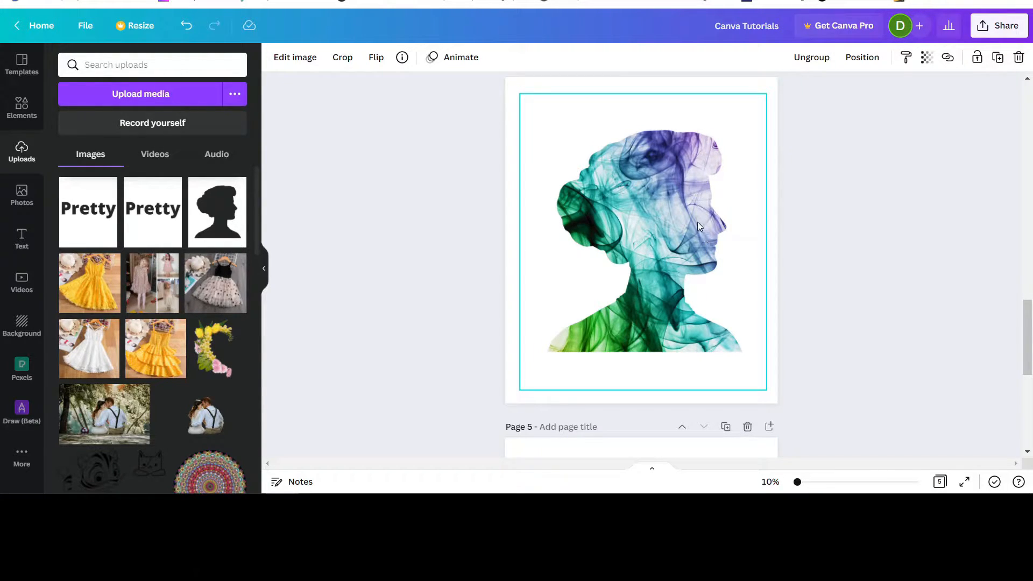
Step: Add a blank page directly after page 4, the page with the colourful head silhouette
{"action": "scroll", "coordinate": [697, 222], "scroll_direction": "down", "scroll_amount": 7}
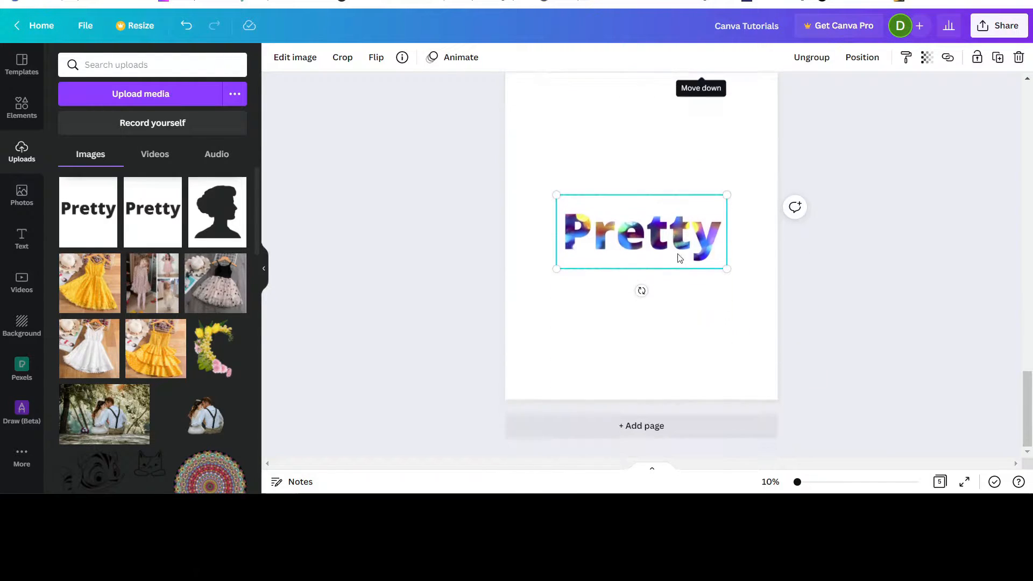
{"action": "scroll", "coordinate": [683, 256], "scroll_direction": "up", "scroll_amount": 5}
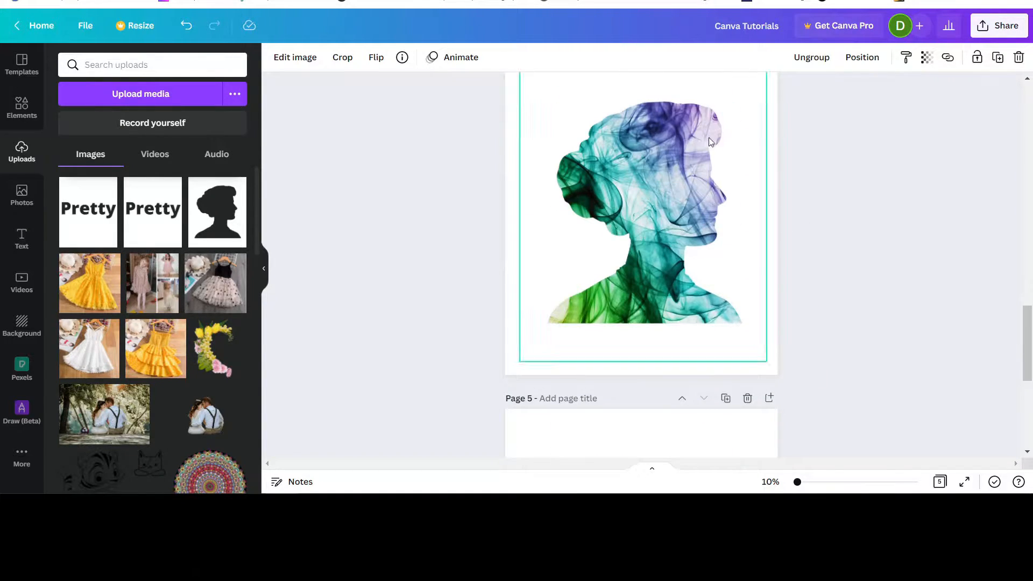
{"action": "scroll", "coordinate": [714, 141], "scroll_direction": "up", "scroll_amount": 2}
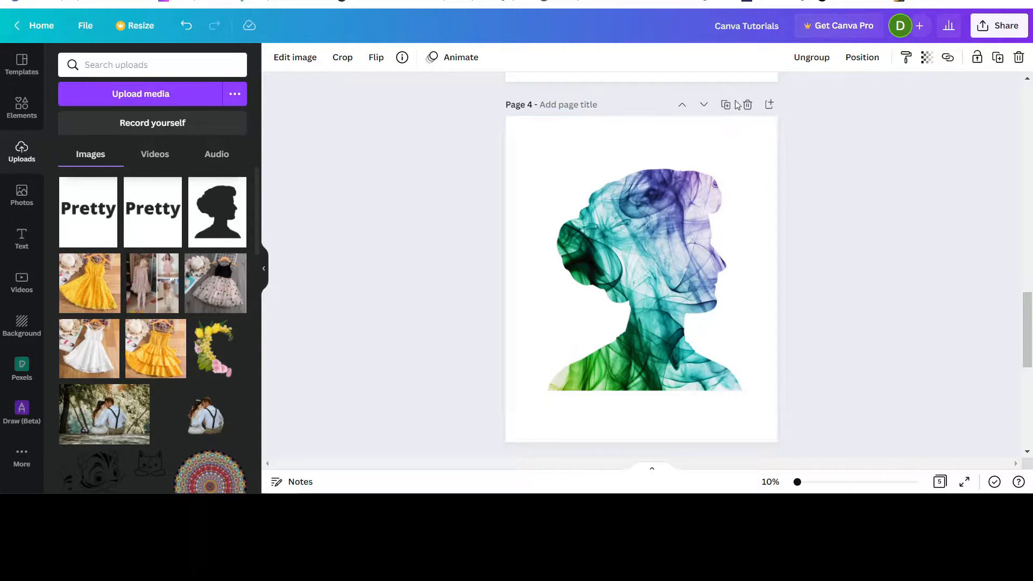
{"action": "left_click", "coordinate": [769, 105]}
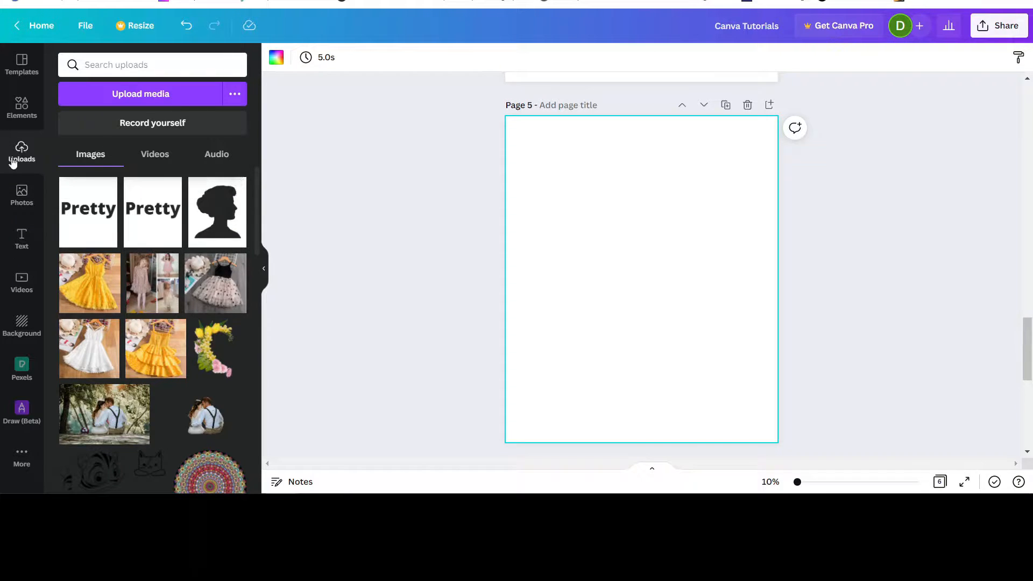
Step: Search the graphics elements for "face silhouette" and insert the woman's profile with an updo on the blank page
{"action": "left_click", "coordinate": [23, 109]}
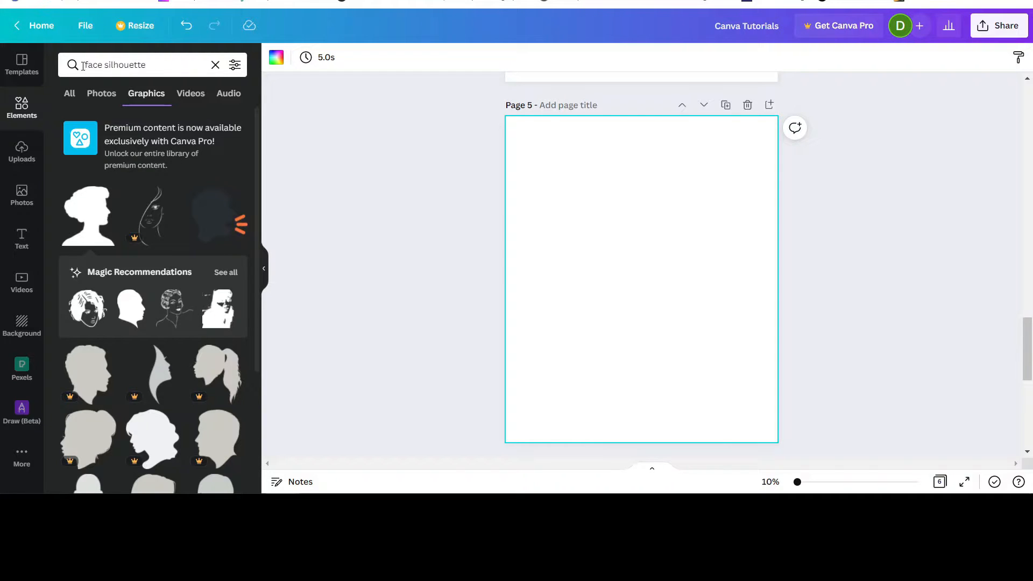
{"action": "left_click", "coordinate": [154, 68]}
{"action": "key", "text": "Return"}
{"action": "left_click", "coordinate": [86, 212]}
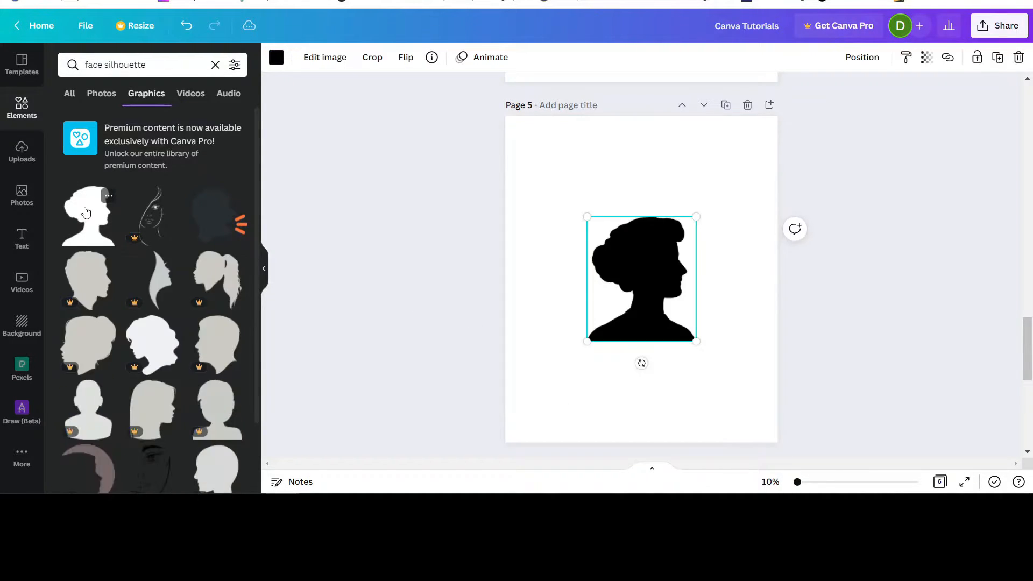
Step: Enlarge the silhouette from two opposite corners so it fills most of page 5, and deselect it
{"action": "left_click_drag", "start_coordinate": [587, 215], "coordinate": [530, 153]}
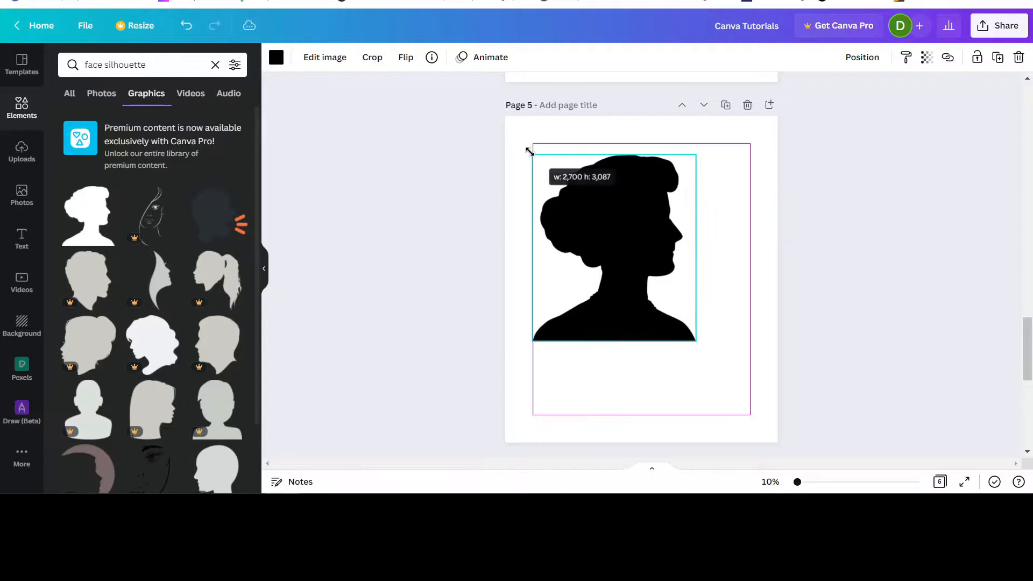
{"action": "left_click_drag", "start_coordinate": [694, 335], "coordinate": [745, 419]}
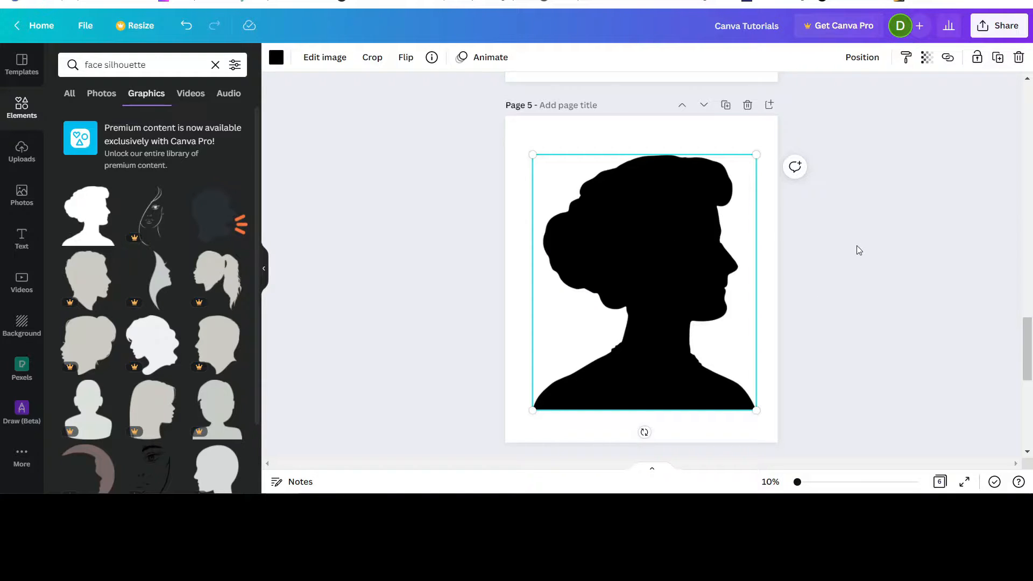
{"action": "left_click", "coordinate": [523, 98]}
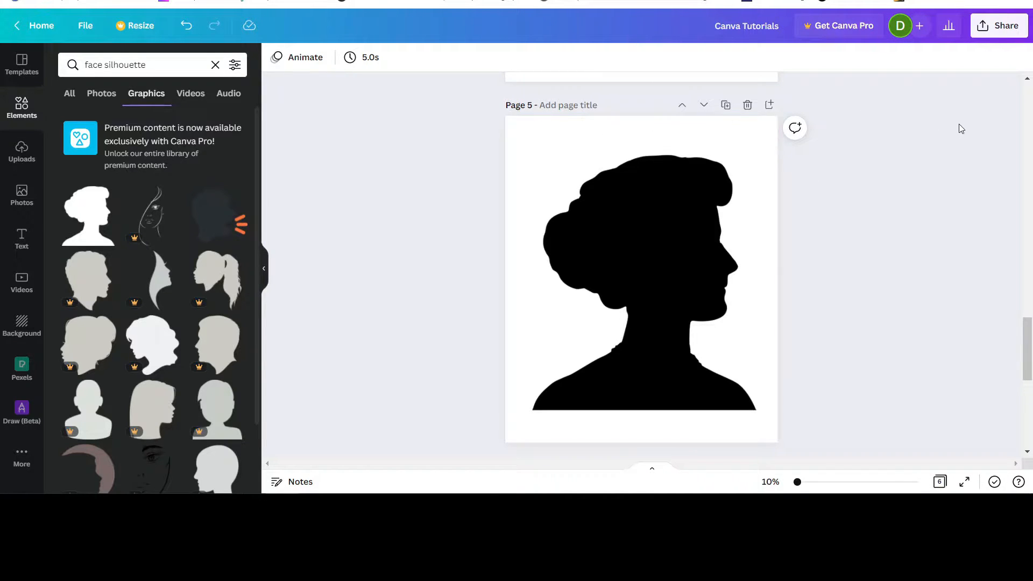
Step: Download only page 5 of the design as a PNG
{"action": "left_click", "coordinate": [999, 26]}
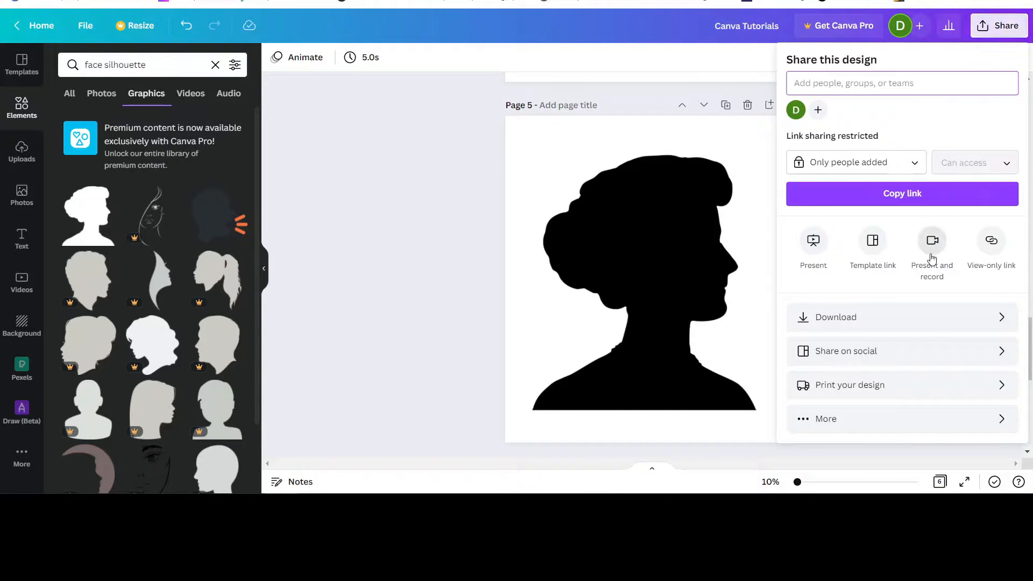
{"action": "left_click", "coordinate": [911, 321]}
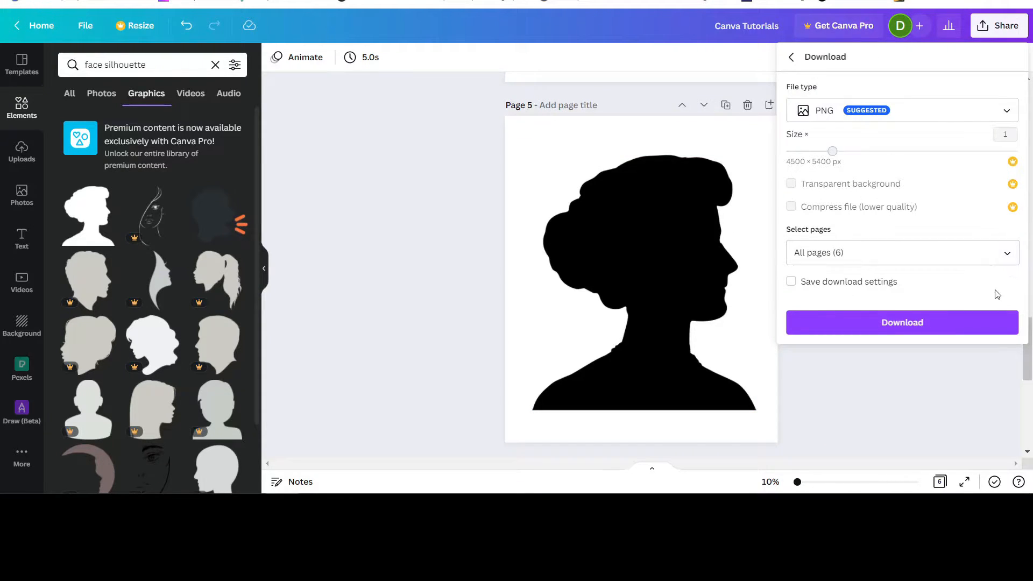
{"action": "left_click", "coordinate": [1011, 256]}
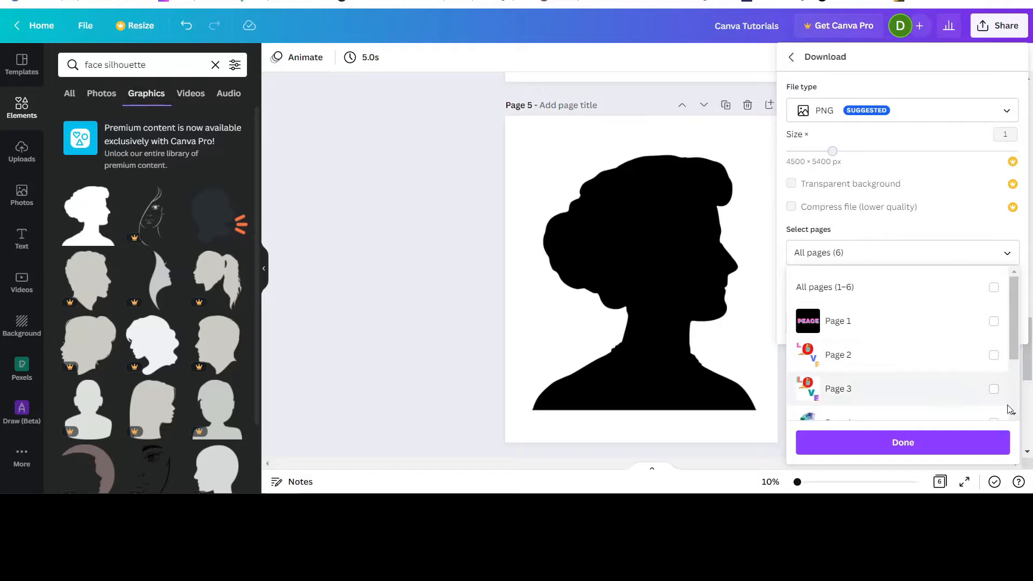
{"action": "scroll", "coordinate": [1015, 406], "scroll_direction": "down", "scroll_amount": 3}
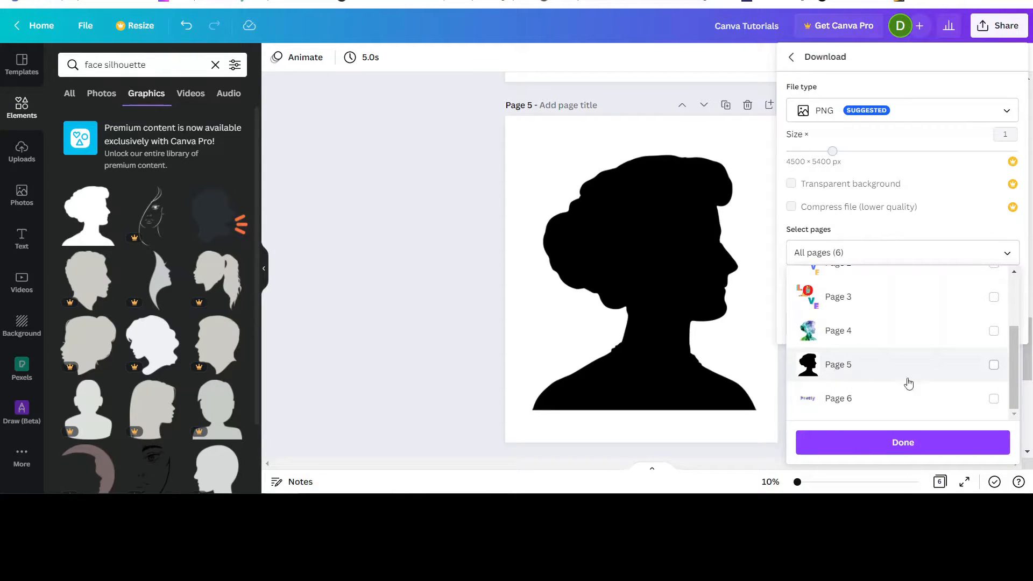
{"action": "left_click", "coordinate": [993, 364]}
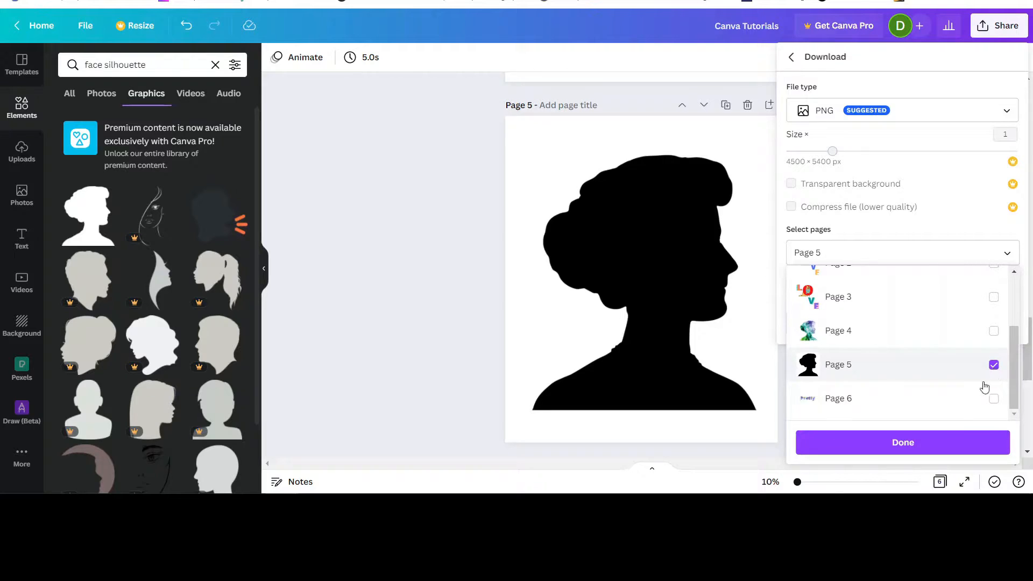
{"action": "left_click", "coordinate": [932, 442]}
{"action": "left_click", "coordinate": [890, 320]}
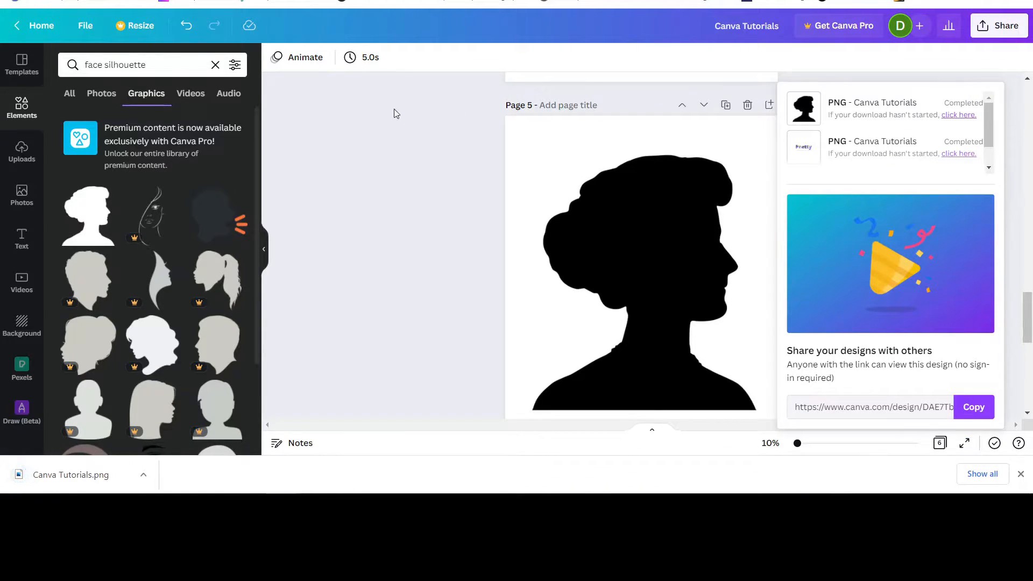
Step: Switch to Photopea and close the "Pretty" document, discarding its unsaved work
{"action": "left_click", "coordinate": [463, 108]}
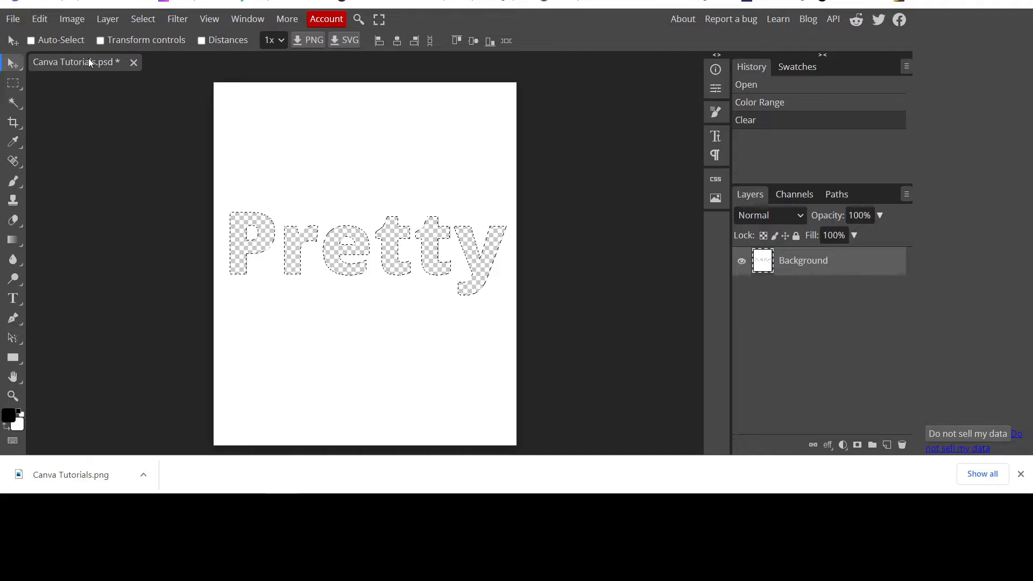
{"action": "left_click", "coordinate": [133, 62]}
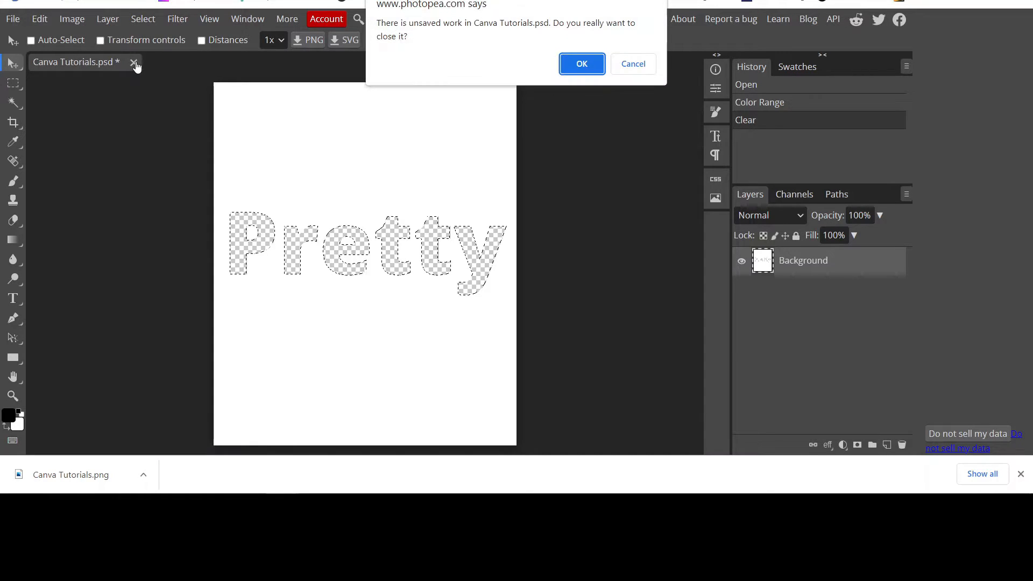
{"action": "left_click", "coordinate": [575, 65]}
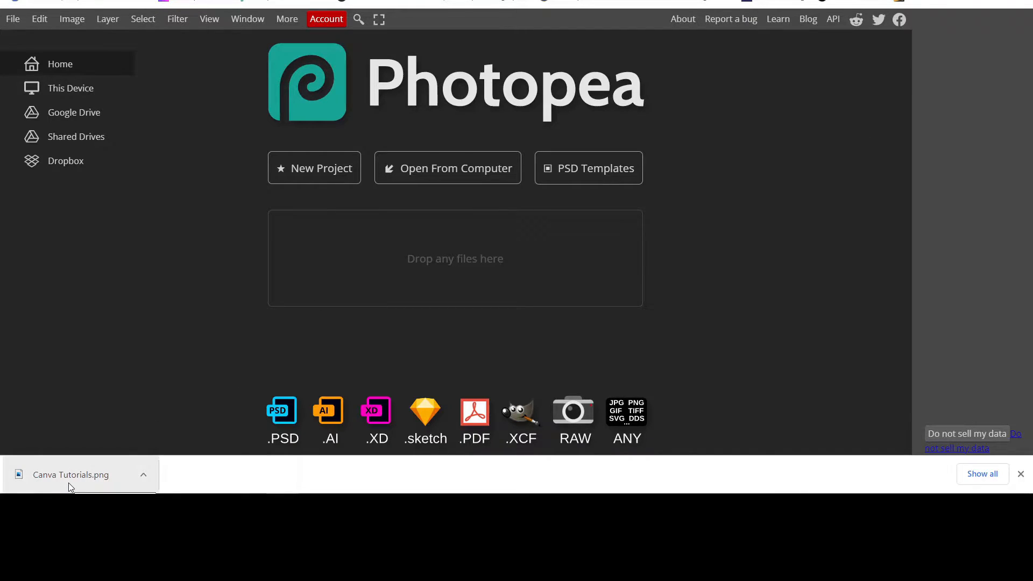
Step: Open the downloaded Canva Tutorials.png silhouette image in Photopea
{"action": "left_click", "coordinate": [13, 21]}
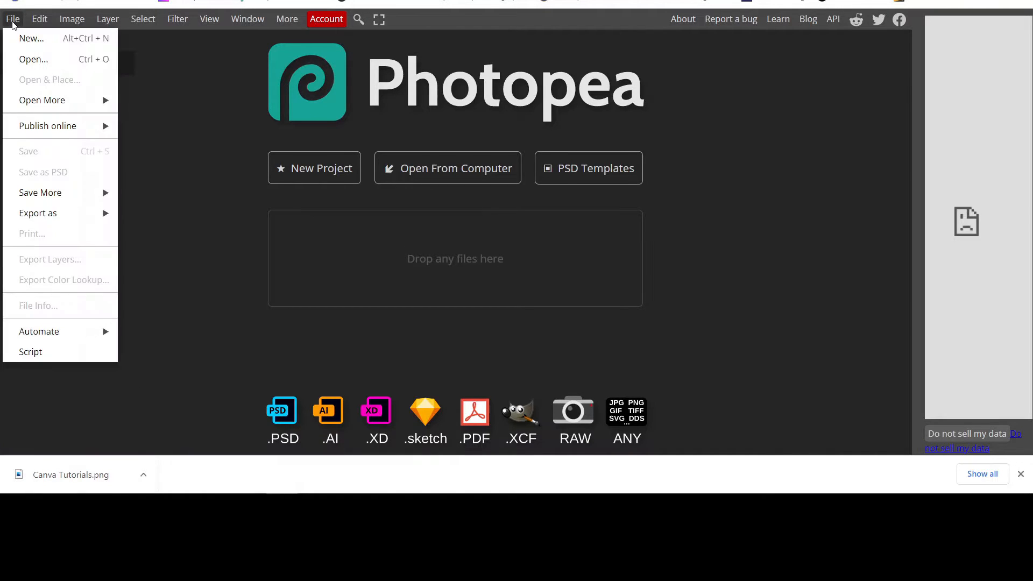
{"action": "left_click", "coordinate": [181, 59]}
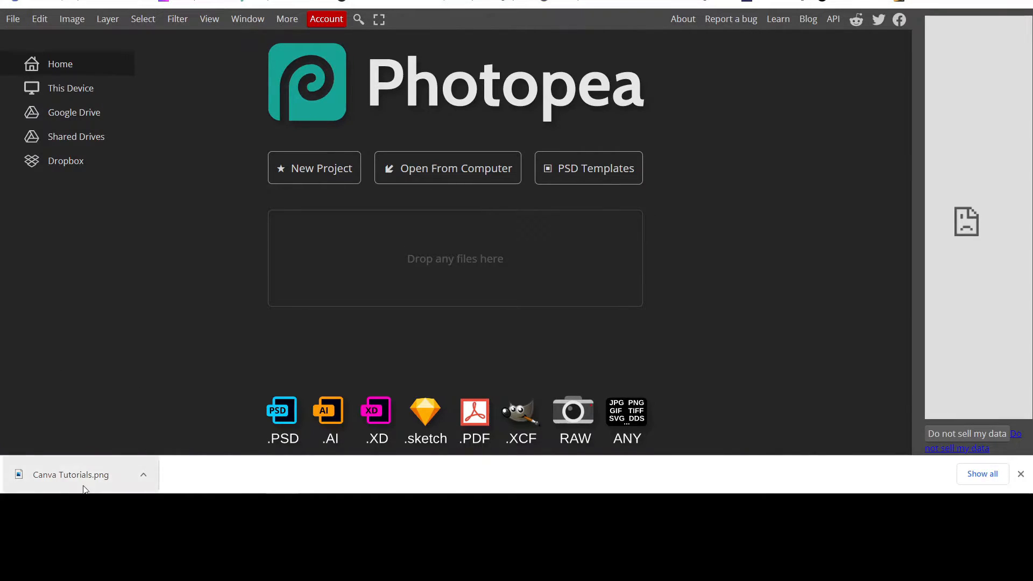
{"action": "left_click_drag", "start_coordinate": [79, 484], "coordinate": [433, 257]}
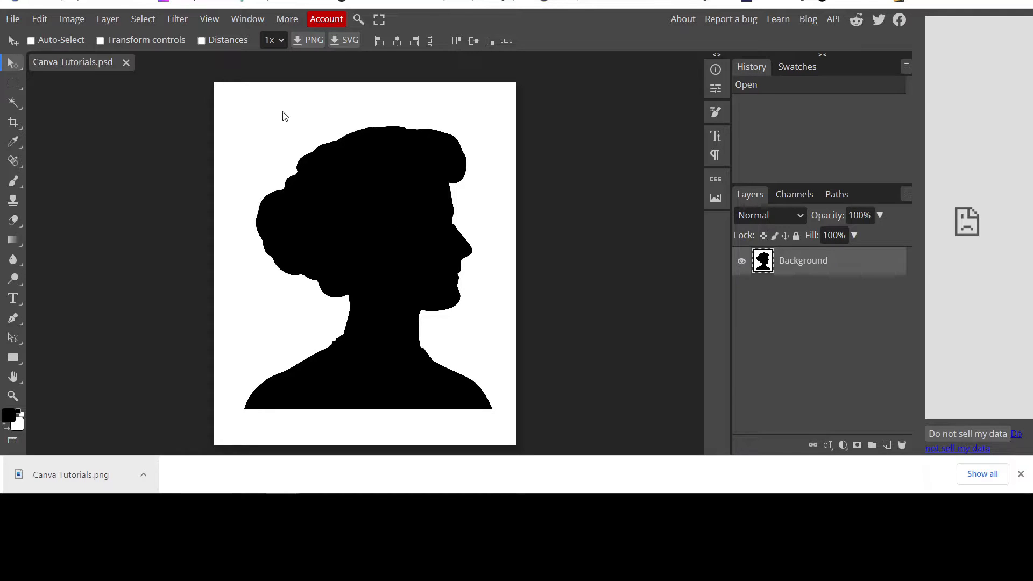
Step: Select the black silhouette by sampling its colour with Color Range at fuzziness 40, and clear it from the Background layer
{"action": "left_click", "coordinate": [142, 21]}
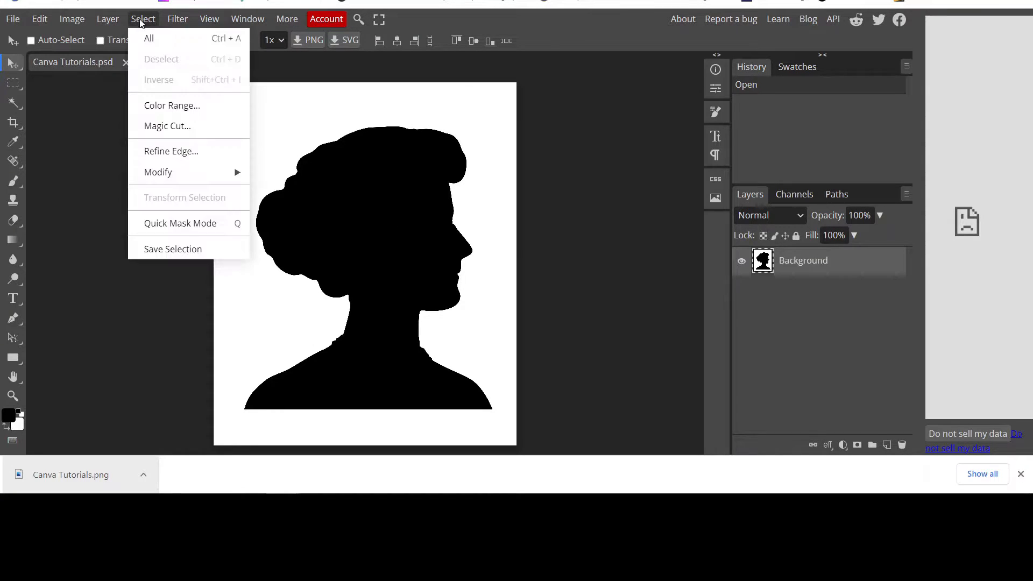
{"action": "left_click", "coordinate": [172, 108]}
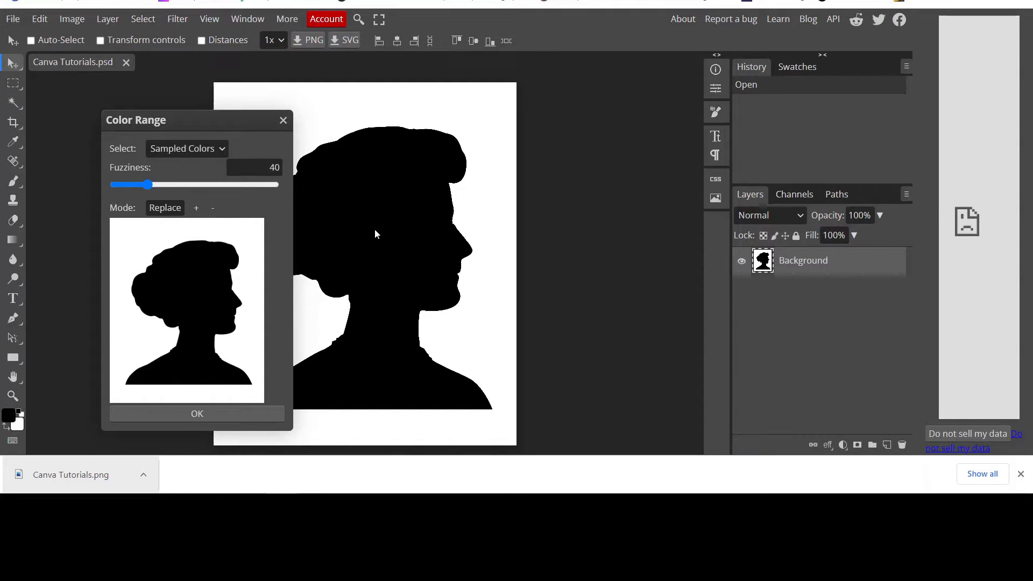
{"action": "left_click", "coordinate": [201, 316]}
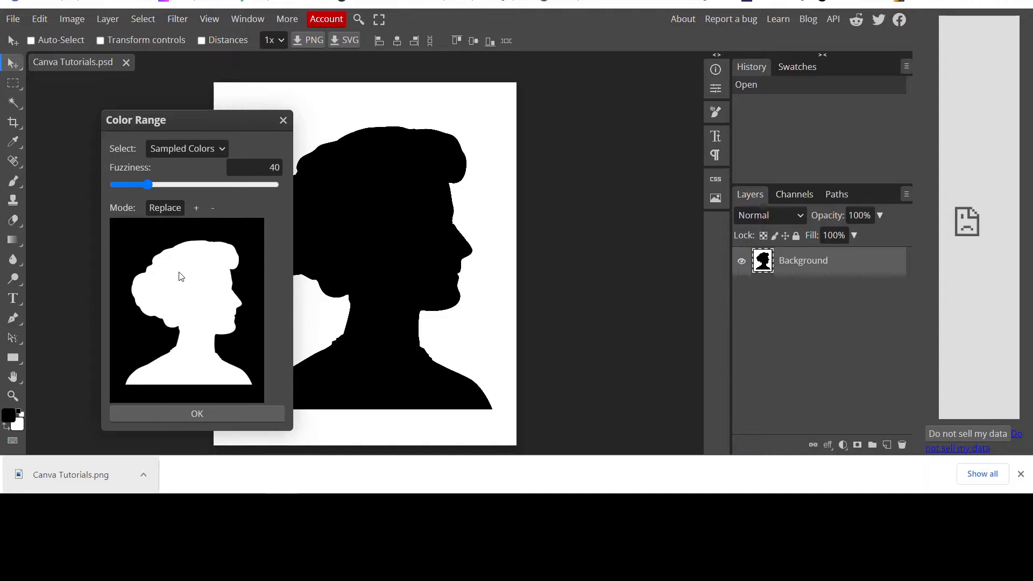
{"action": "left_click", "coordinate": [204, 413]}
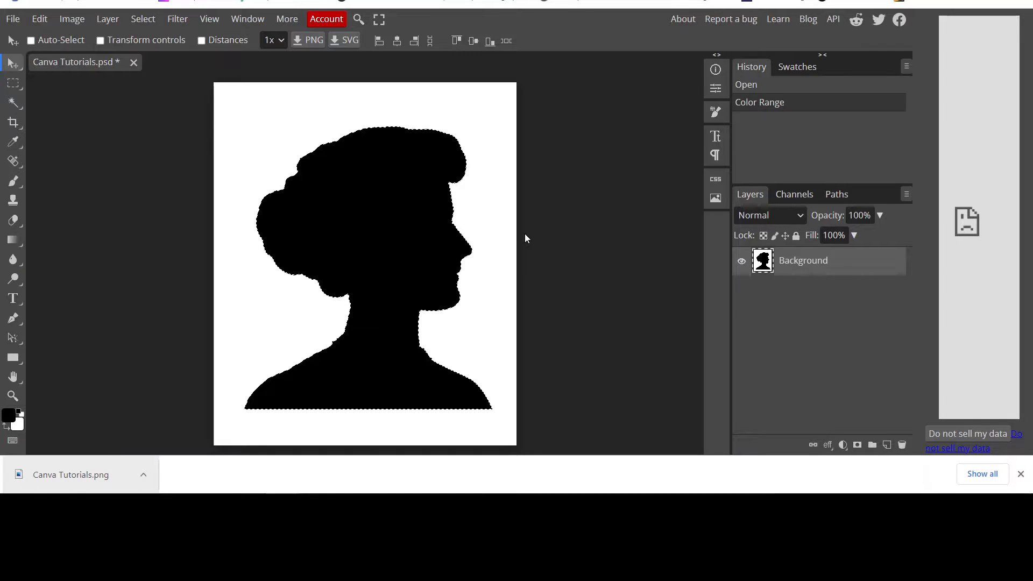
{"action": "key", "text": "Delete"}
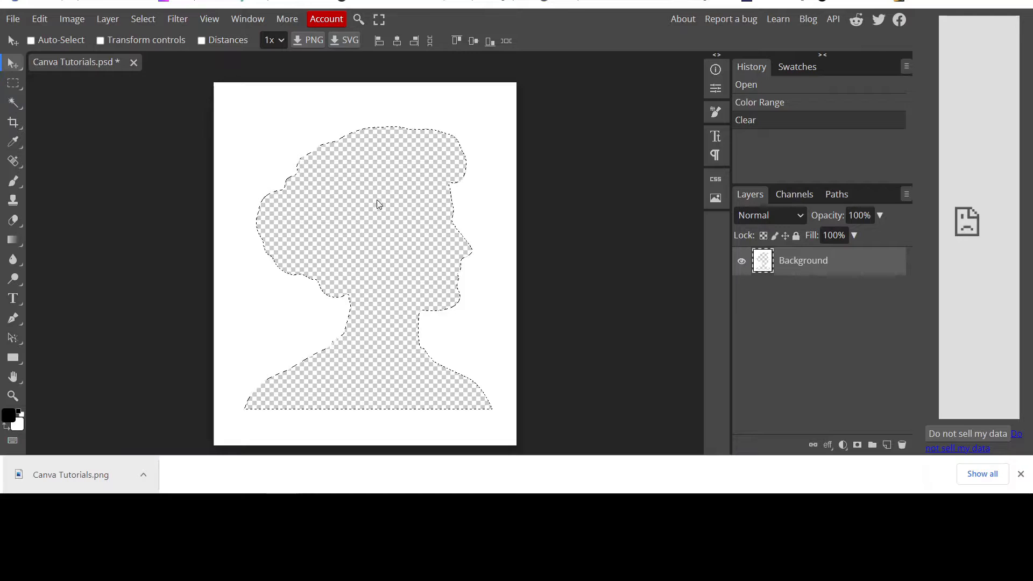
Step: Export the cut-out image as a PNG at 4500 × 5400 px and 100% quality
{"action": "left_click", "coordinate": [14, 19]}
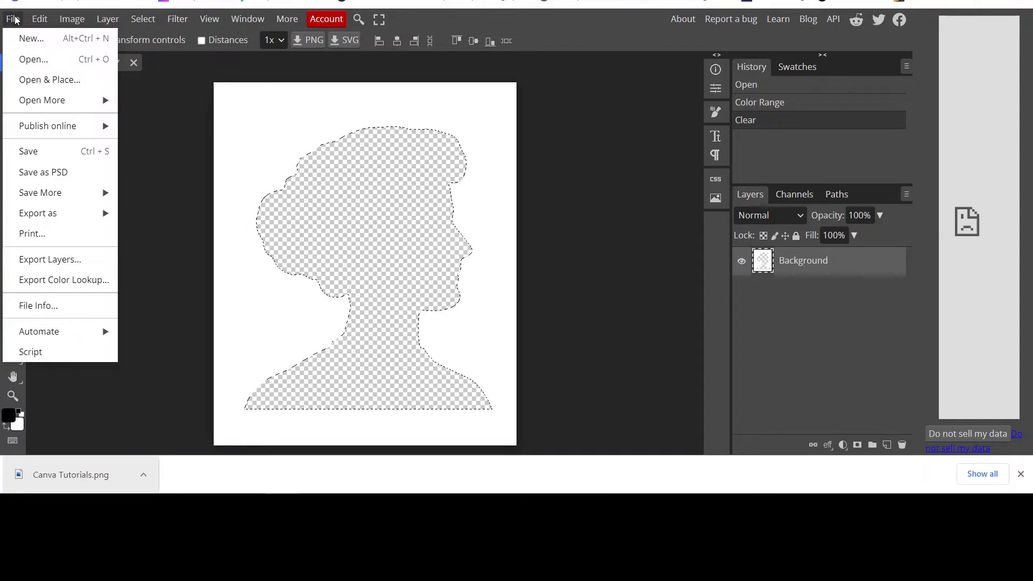
{"action": "mouse_move", "coordinate": [48, 219]}
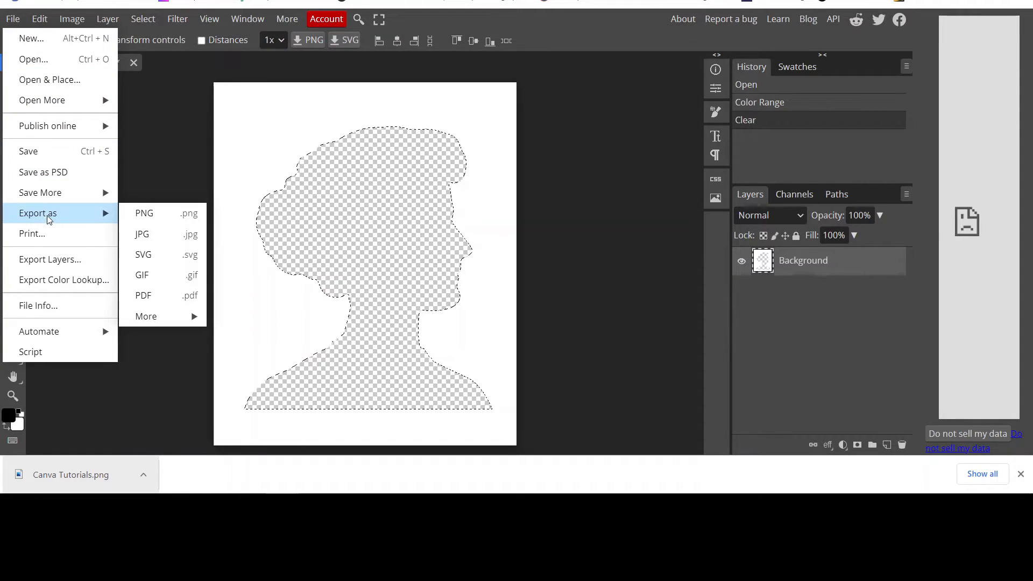
{"action": "left_click", "coordinate": [144, 214]}
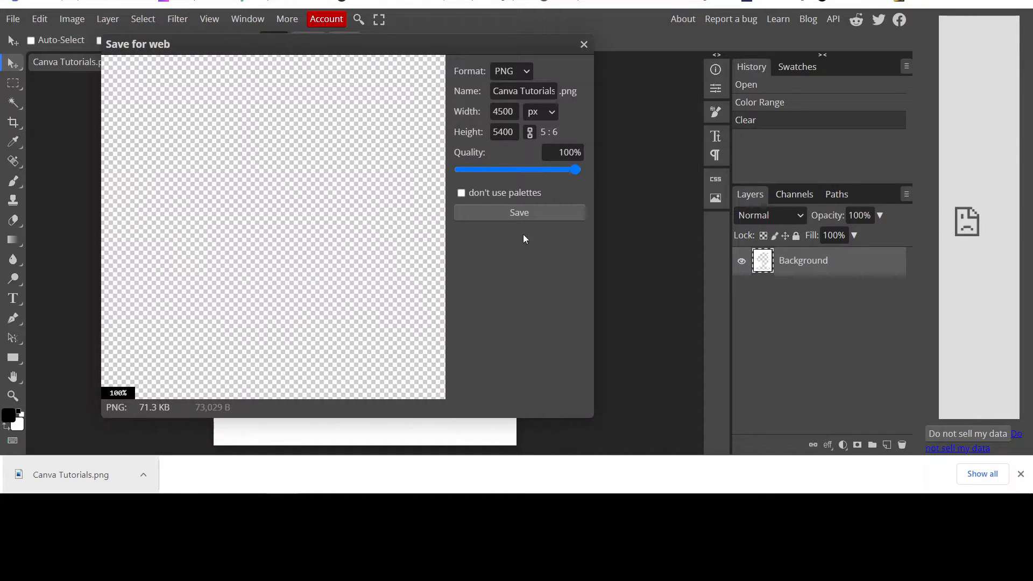
{"action": "left_click", "coordinate": [528, 214]}
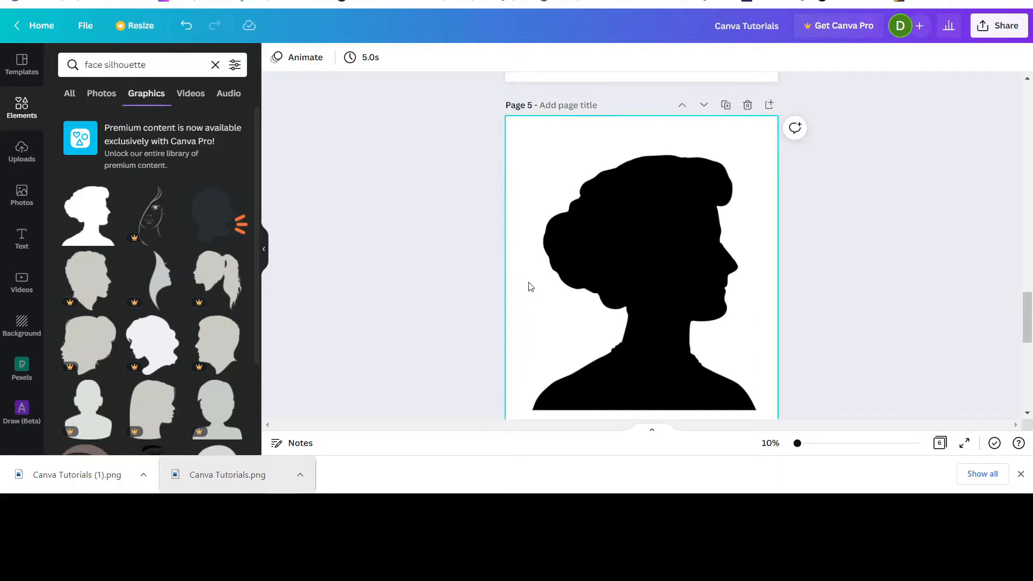
Step: Switch back to Canva, replace the black silhouette on page 5 with Canva Tutorials (1).png, and reopen the elements library
{"action": "left_click", "coordinate": [605, 185]}
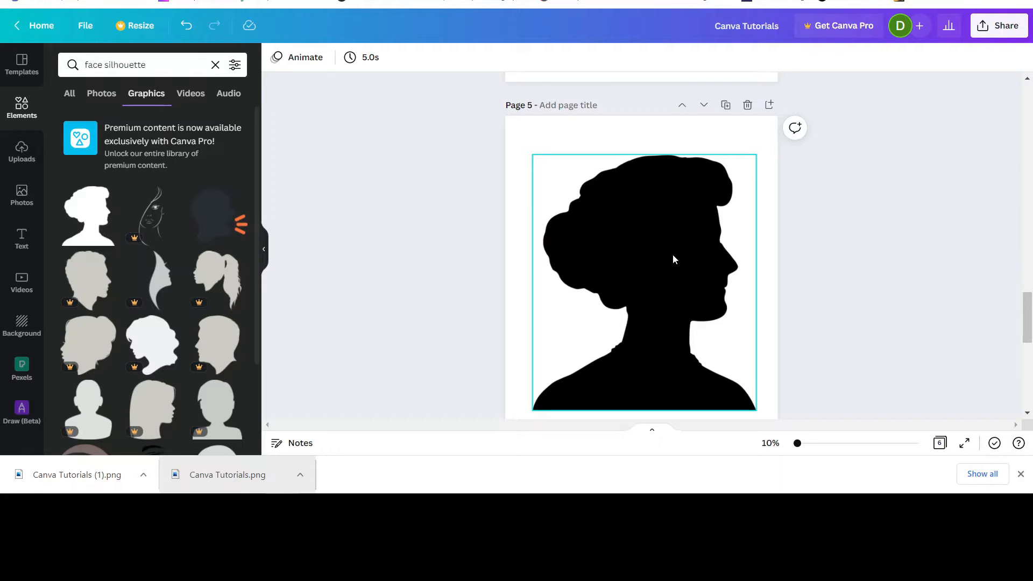
{"action": "left_click", "coordinate": [658, 282]}
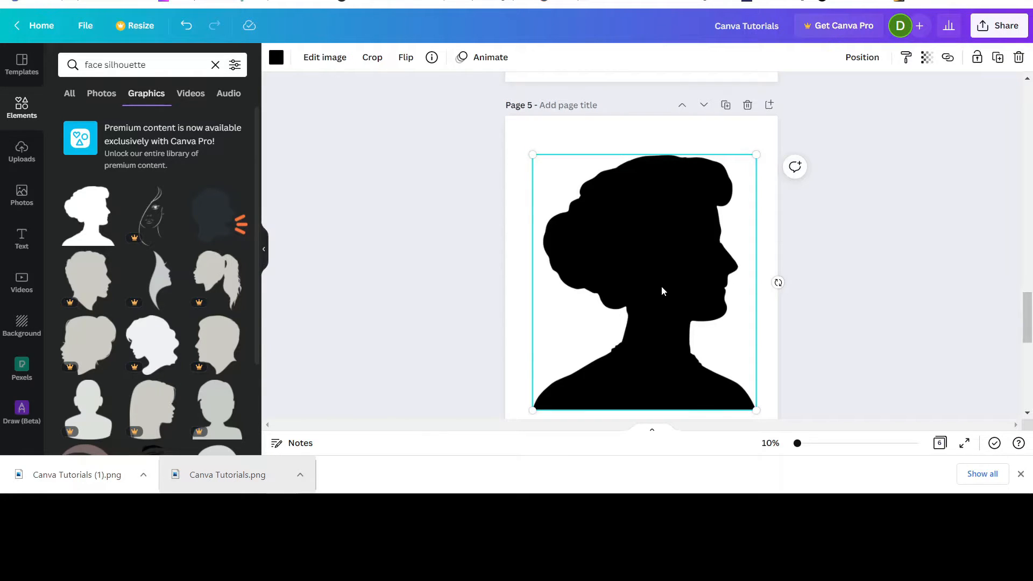
{"action": "key", "text": "Delete"}
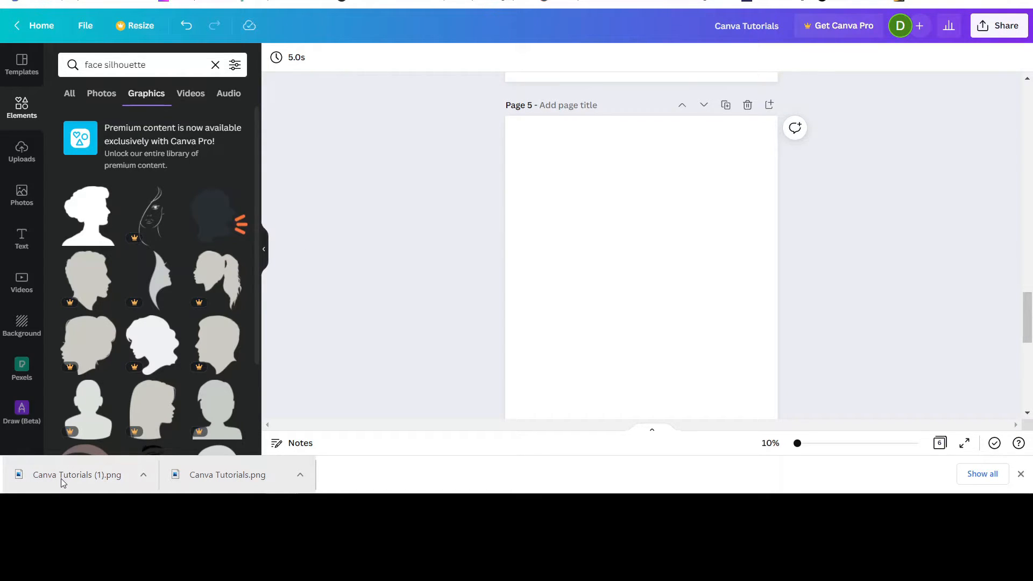
{"action": "mouse_move", "coordinate": [61, 479]}
{"action": "left_mouse_down"}
{"action": "mouse_move", "coordinate": [397, 346]}
{"action": "mouse_move", "coordinate": [651, 266]}
{"action": "left_mouse_up"}
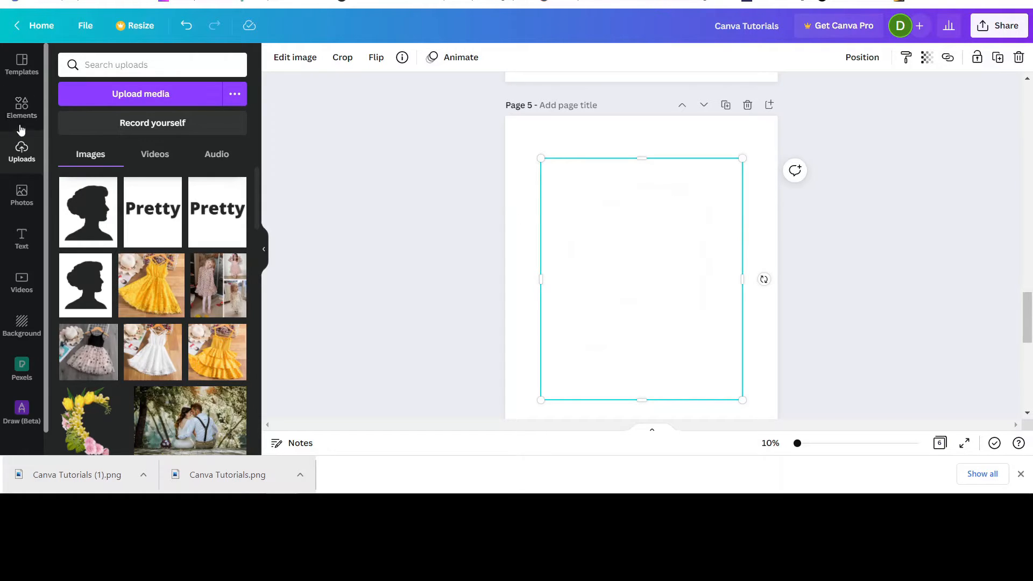
{"action": "left_click", "coordinate": [21, 106]}
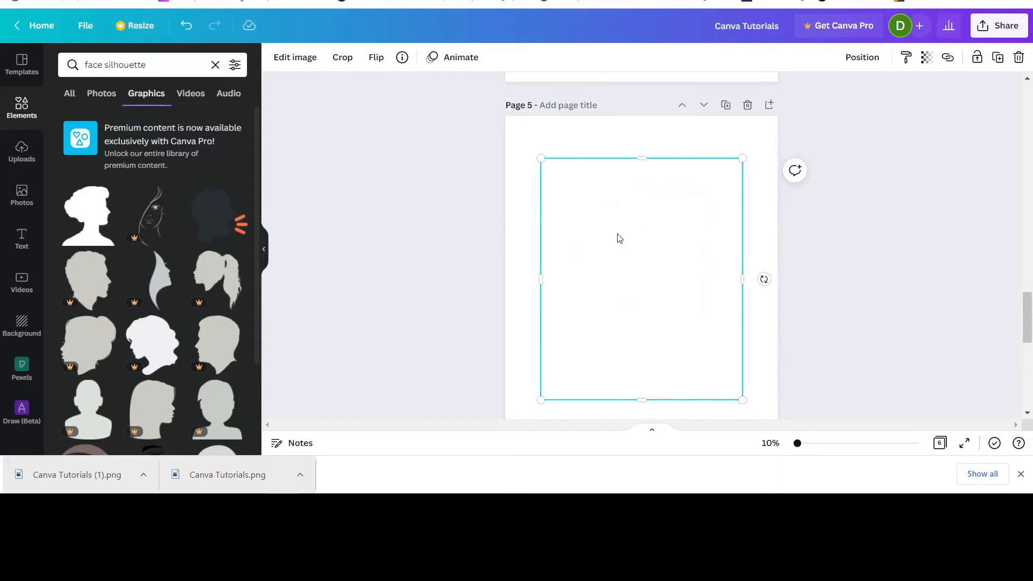
Step: Set the colourful purple-and-blue sequin bokeh photo as the background of page 5
{"action": "left_click", "coordinate": [21, 326]}
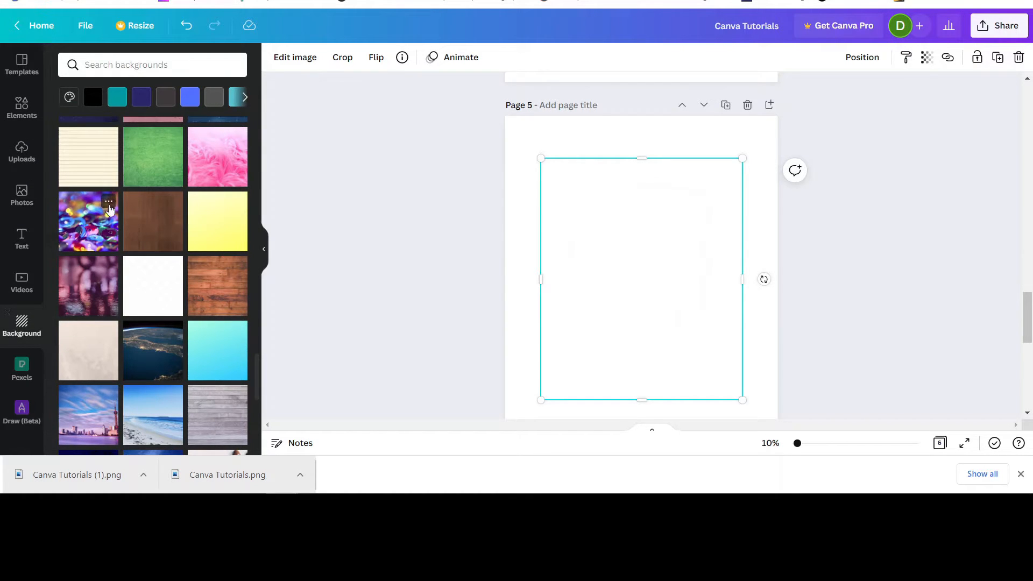
{"action": "scroll", "coordinate": [129, 245], "scroll_direction": "down", "scroll_amount": 3}
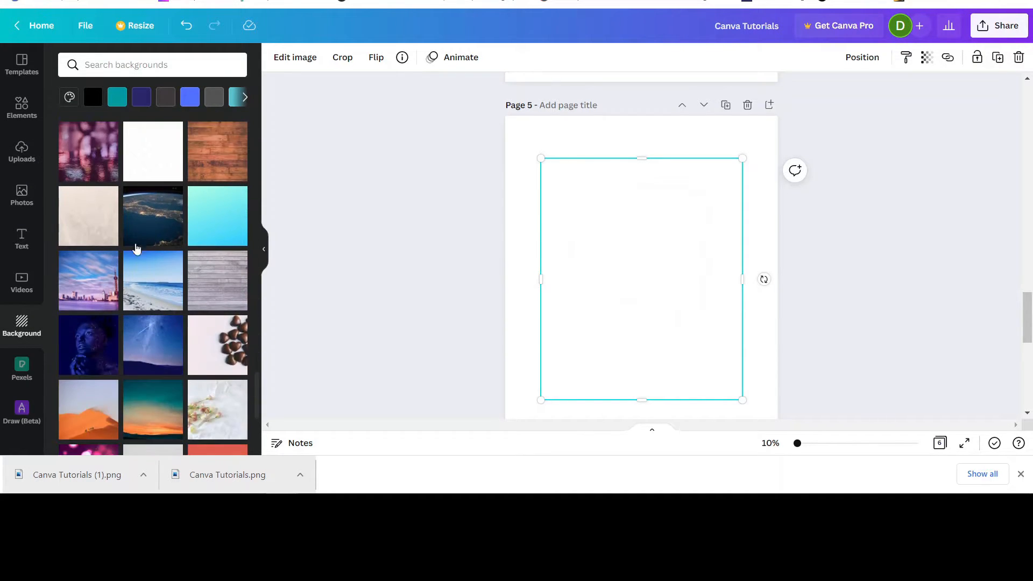
{"action": "scroll", "coordinate": [215, 285], "scroll_direction": "up", "scroll_amount": 1}
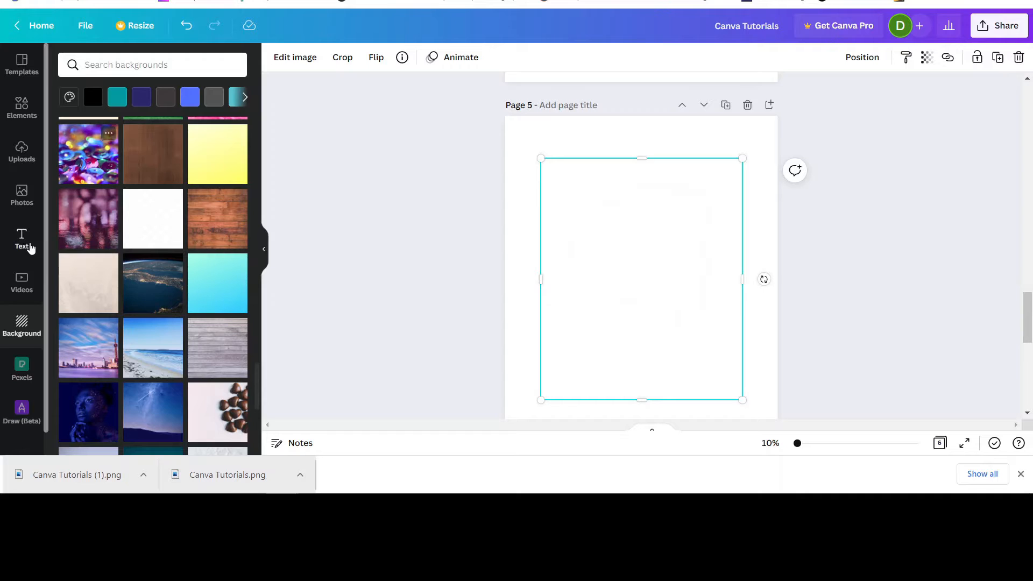
{"action": "left_click", "coordinate": [94, 150]}
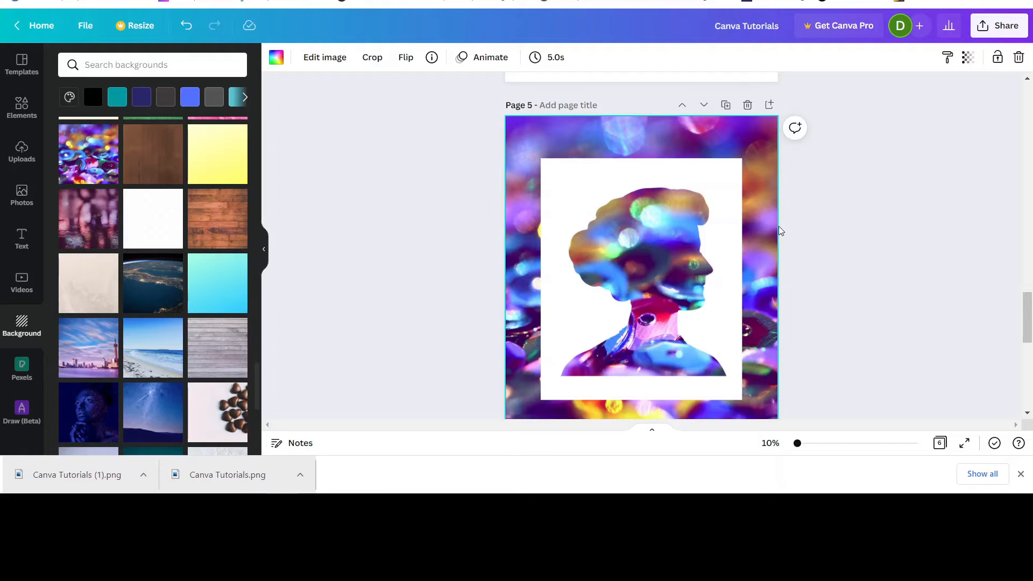
Step: Detach the sequin photo from the page 5 background and widen it on both sides beyond the silhouette cut-out
{"action": "right_click", "coordinate": [767, 247]}
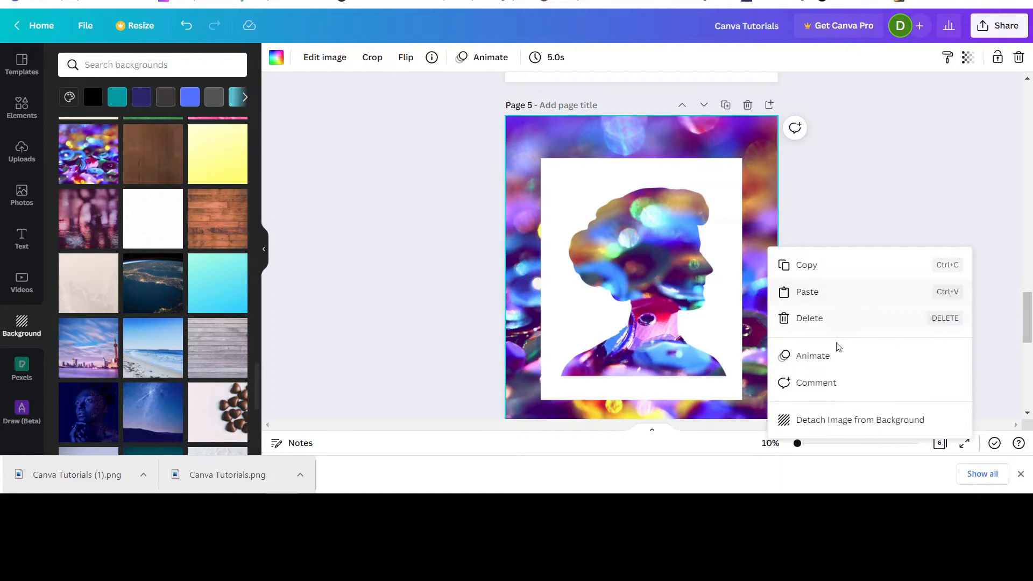
{"action": "left_click", "coordinate": [841, 425]}
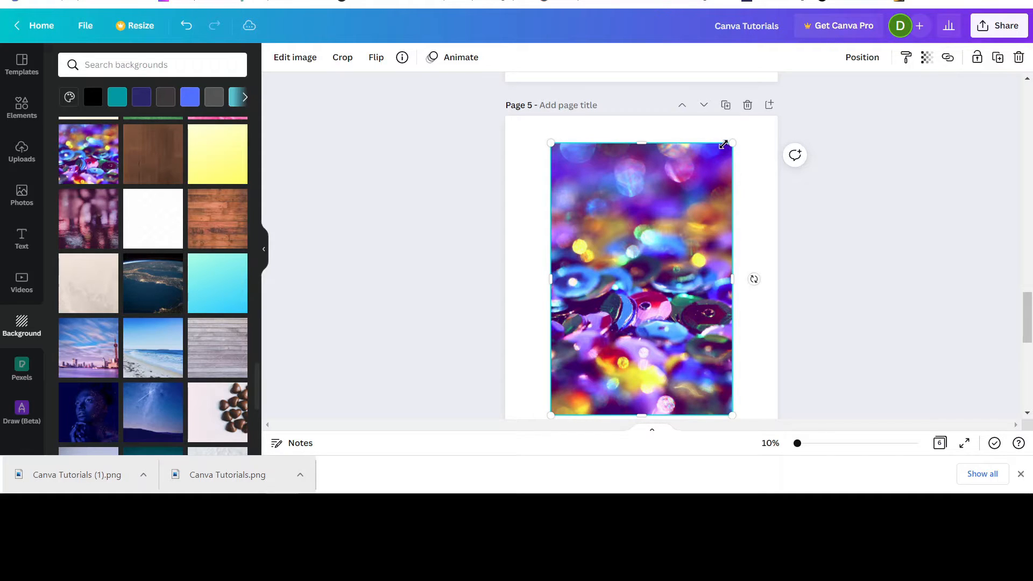
{"action": "left_click_drag", "start_coordinate": [734, 279], "coordinate": [766, 279]}
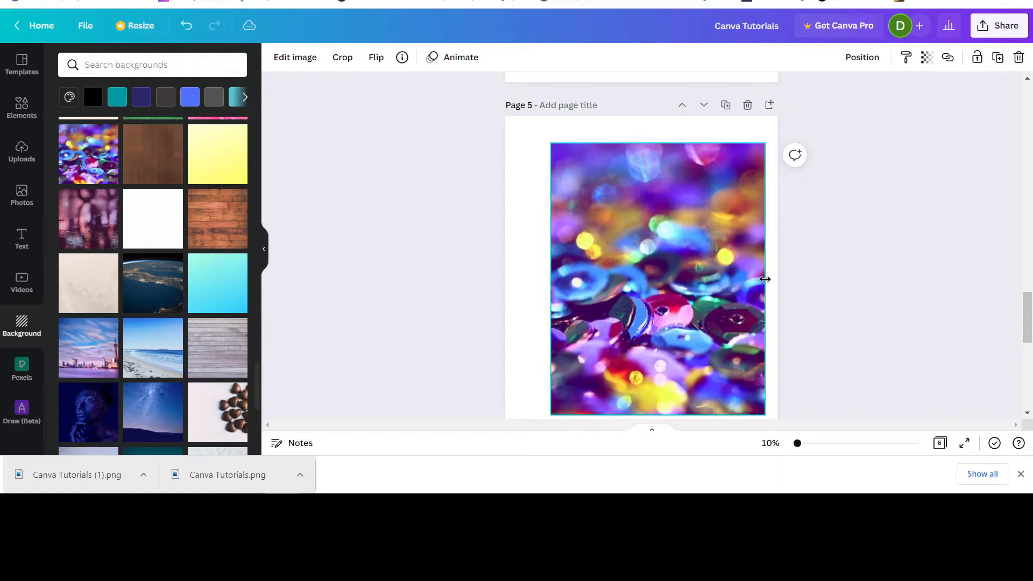
{"action": "left_click_drag", "start_coordinate": [545, 275], "coordinate": [520, 275]}
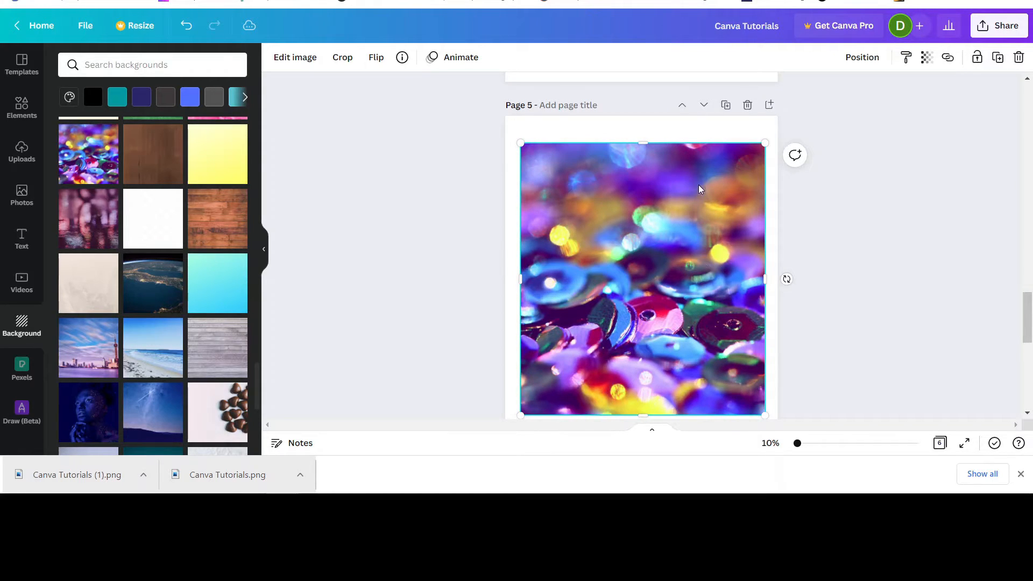
Step: Send the sequin photo backward so it sits behind the silhouette cut-out on page 5
{"action": "right_click", "coordinate": [732, 179]}
{"action": "left_click", "coordinate": [668, 181]}
{"action": "left_click", "coordinate": [868, 57]}
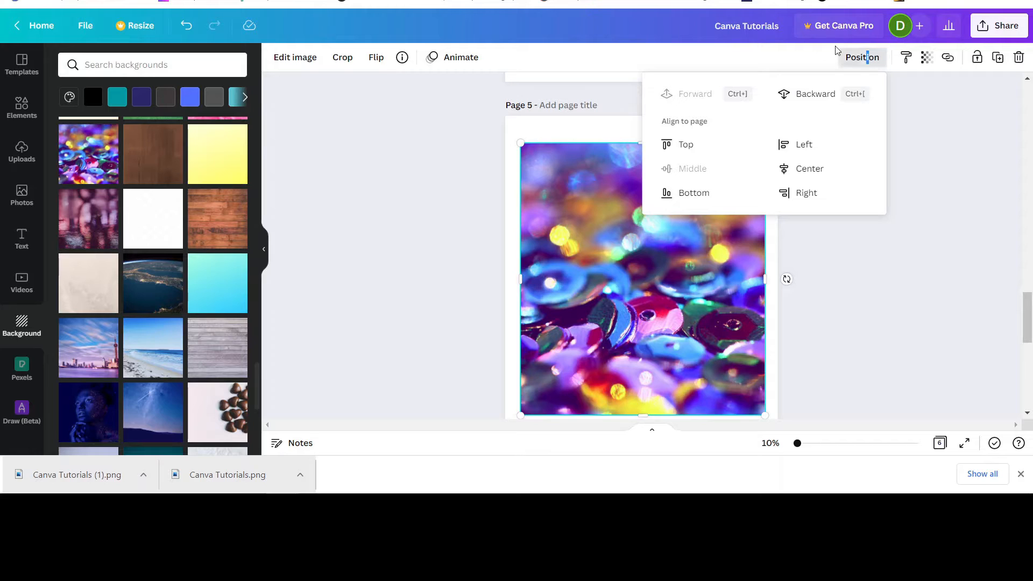
{"action": "left_click", "coordinate": [818, 97]}
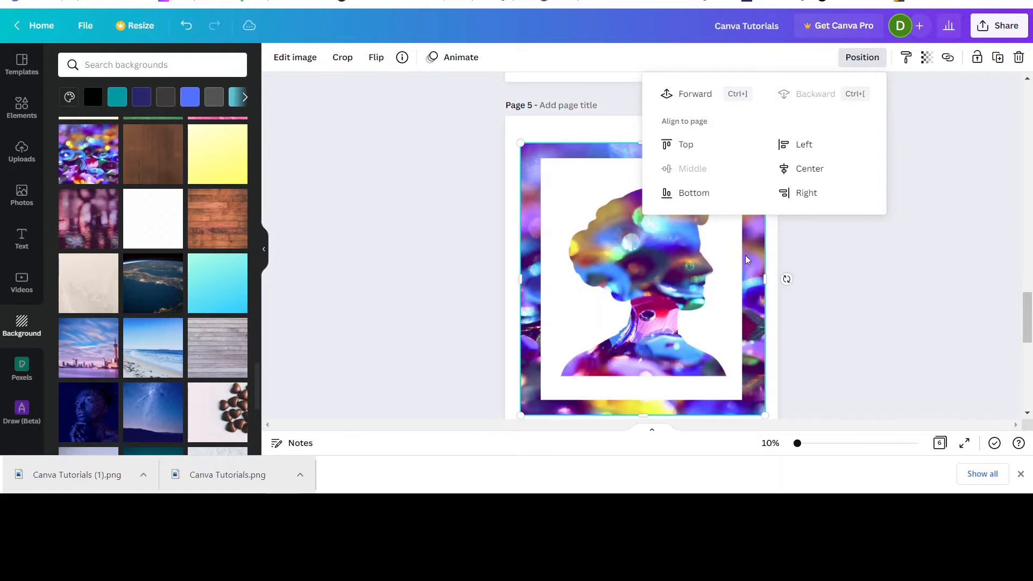
{"action": "left_click", "coordinate": [842, 244]}
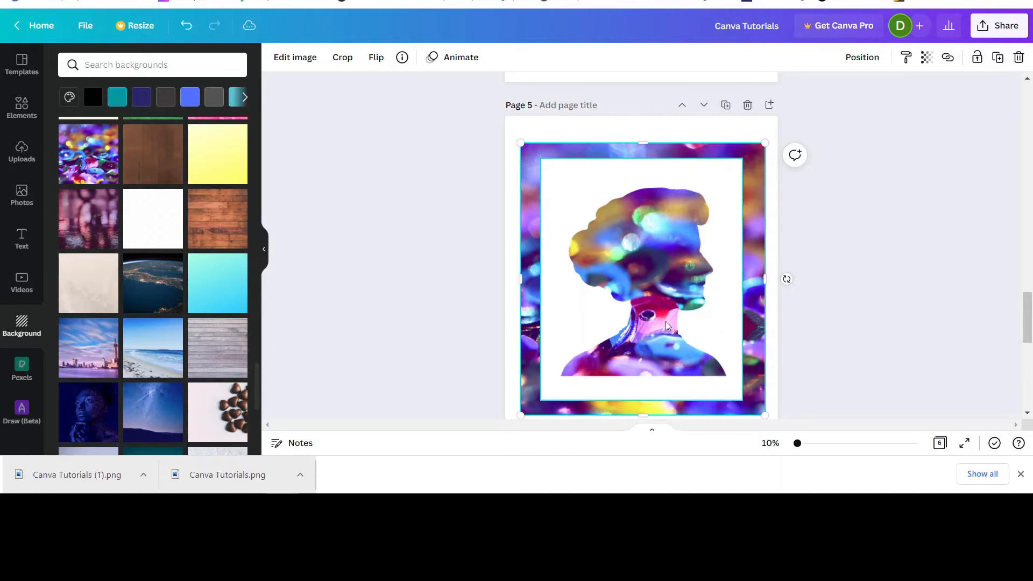
Step: Trim all four sides of the sequin photo so that it fits just inside the white border of the cut-out
{"action": "mouse_move", "coordinate": [673, 279]}
{"action": "left_mouse_down"}
{"action": "mouse_move", "coordinate": [663, 260]}
{"action": "mouse_move", "coordinate": [623, 242]}
{"action": "mouse_move", "coordinate": [708, 243]}
{"action": "mouse_move", "coordinate": [673, 272]}
{"action": "left_mouse_up"}
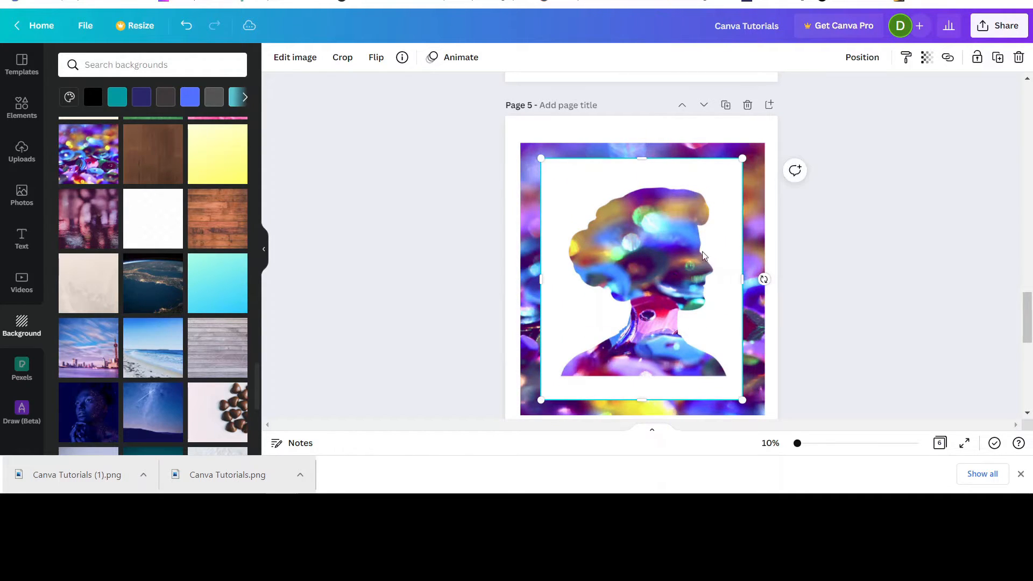
{"action": "left_click", "coordinate": [724, 146]}
{"action": "left_click_drag", "start_coordinate": [643, 143], "coordinate": [648, 163]}
{"action": "left_click_drag", "start_coordinate": [520, 292], "coordinate": [551, 292]}
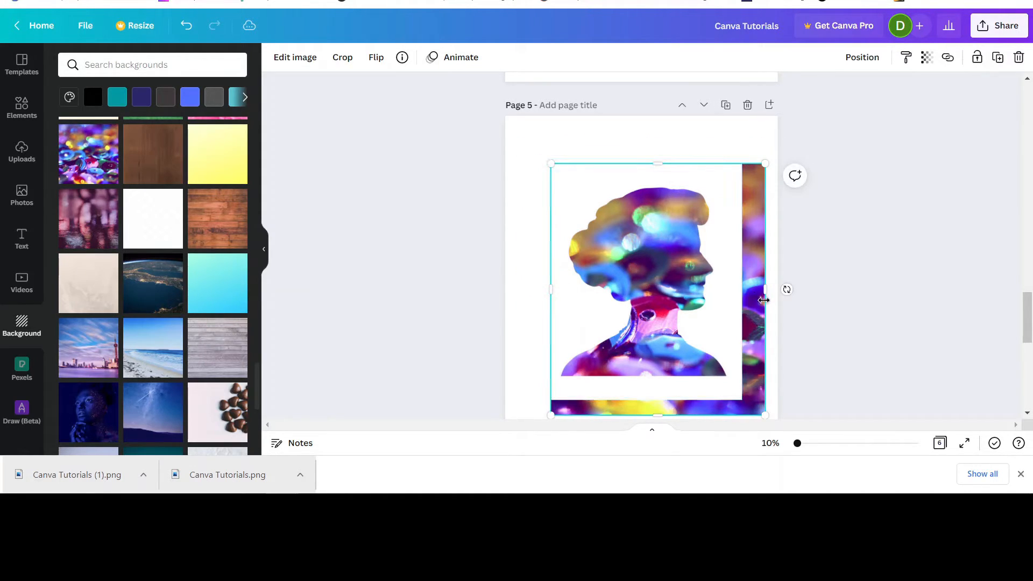
{"action": "left_click_drag", "start_coordinate": [781, 289], "coordinate": [734, 291]}
{"action": "left_click_drag", "start_coordinate": [638, 411], "coordinate": [639, 387]}
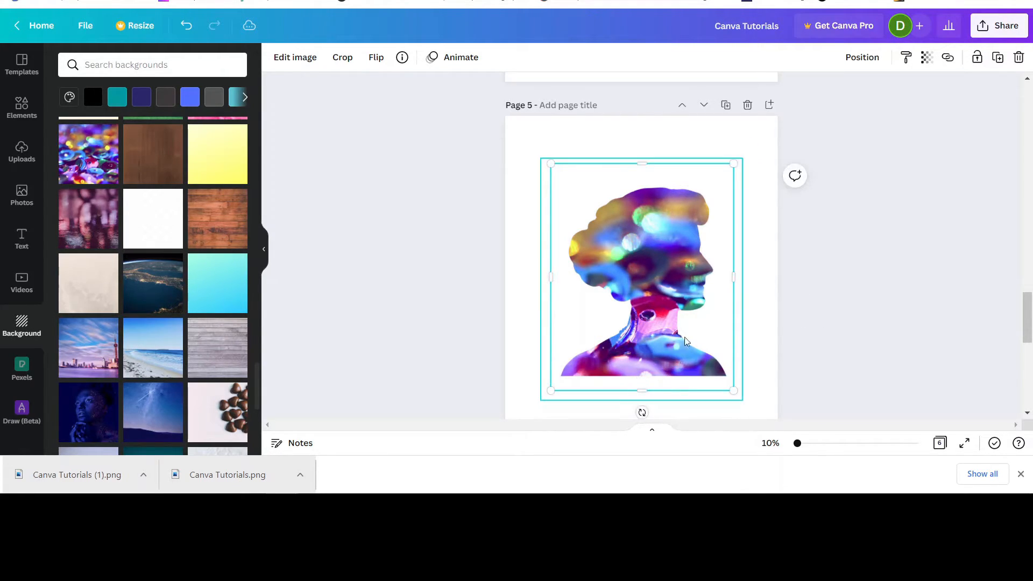
Step: Group the silhouette cut-out and the sequin photo on page 5
{"action": "left_click", "coordinate": [982, 293]}
{"action": "left_click_drag", "start_coordinate": [441, 143], "coordinate": [773, 411]}
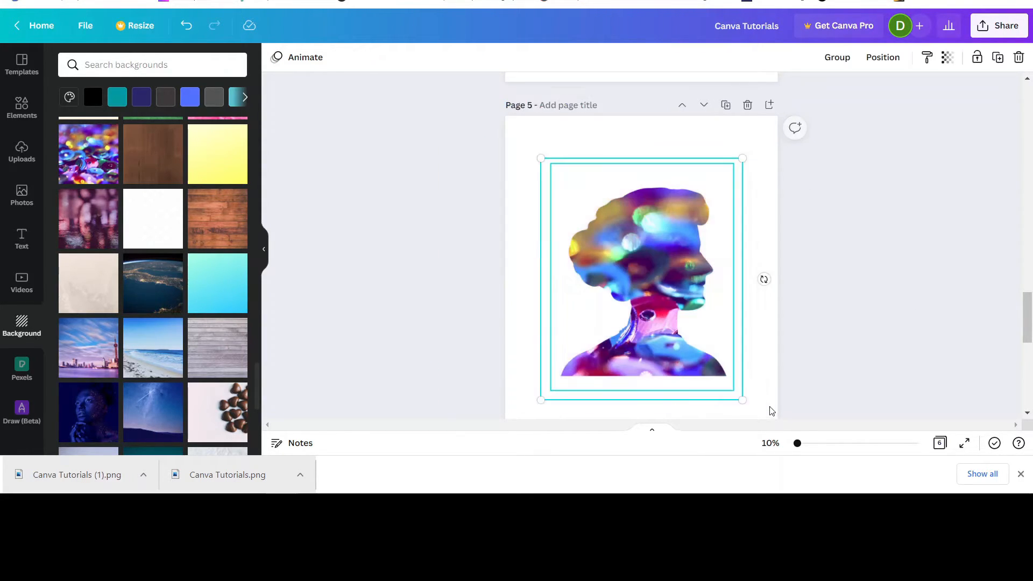
{"action": "left_click", "coordinate": [836, 58]}
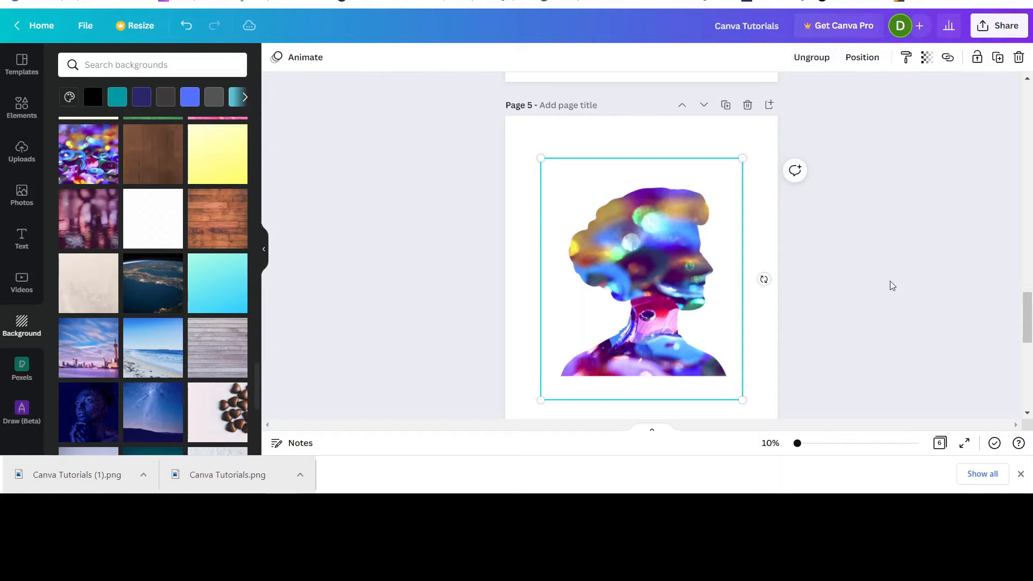
Step: Scale the grouped silhouette down to about three quarters of its size and move it near the middle of page 5
{"action": "left_click", "coordinate": [850, 316]}
{"action": "left_click", "coordinate": [743, 401]}
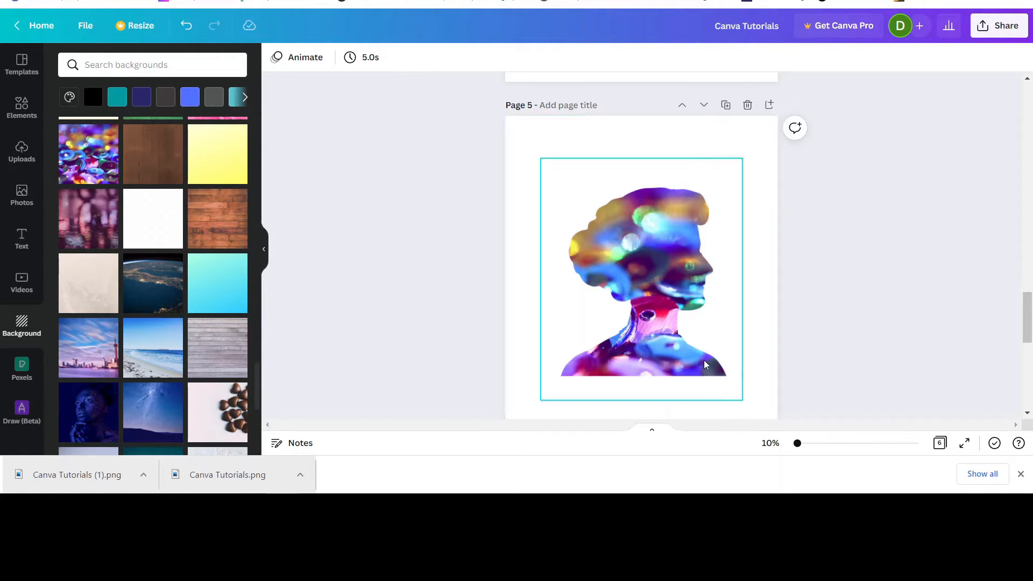
{"action": "left_click_drag", "start_coordinate": [739, 401], "coordinate": [692, 339]}
{"action": "mouse_move", "coordinate": [633, 272]}
{"action": "left_mouse_down"}
{"action": "mouse_move", "coordinate": [700, 267]}
{"action": "mouse_move", "coordinate": [629, 258]}
{"action": "left_mouse_up"}
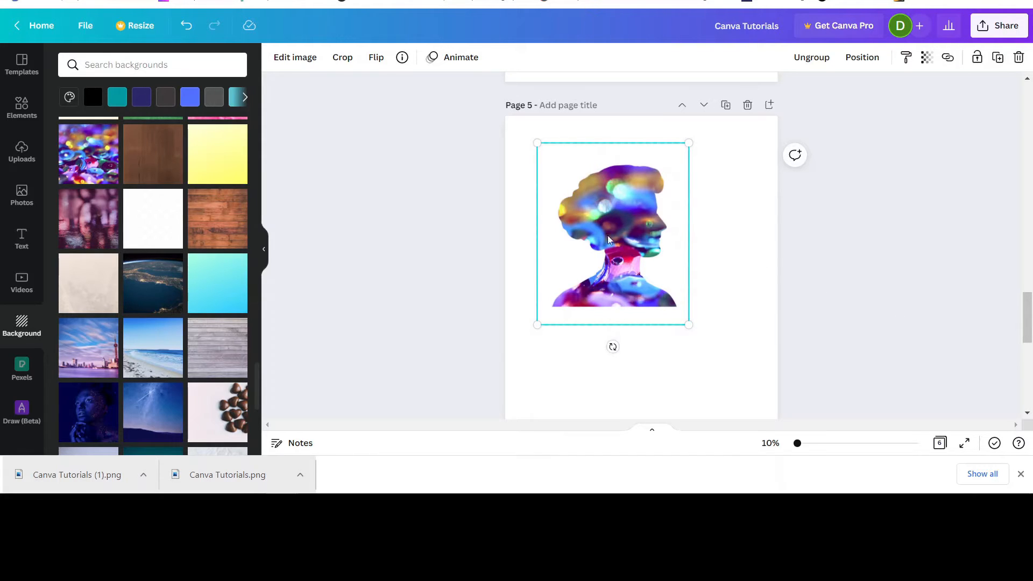
{"action": "left_click_drag", "start_coordinate": [626, 225], "coordinate": [642, 255]}
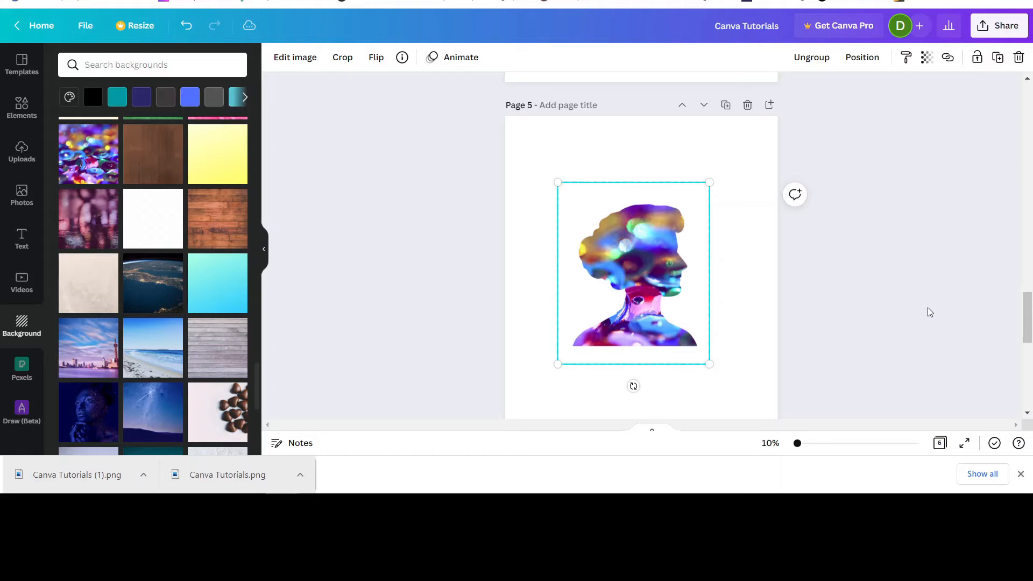
Step: Delete the "Pretty" text cut-out and its sequin photo from page 6, and close the browser's downloads bar
{"action": "scroll", "coordinate": [916, 293], "scroll_direction": "down", "scroll_amount": 3}
{"action": "scroll", "coordinate": [910, 294], "scroll_direction": "down", "scroll_amount": 4}
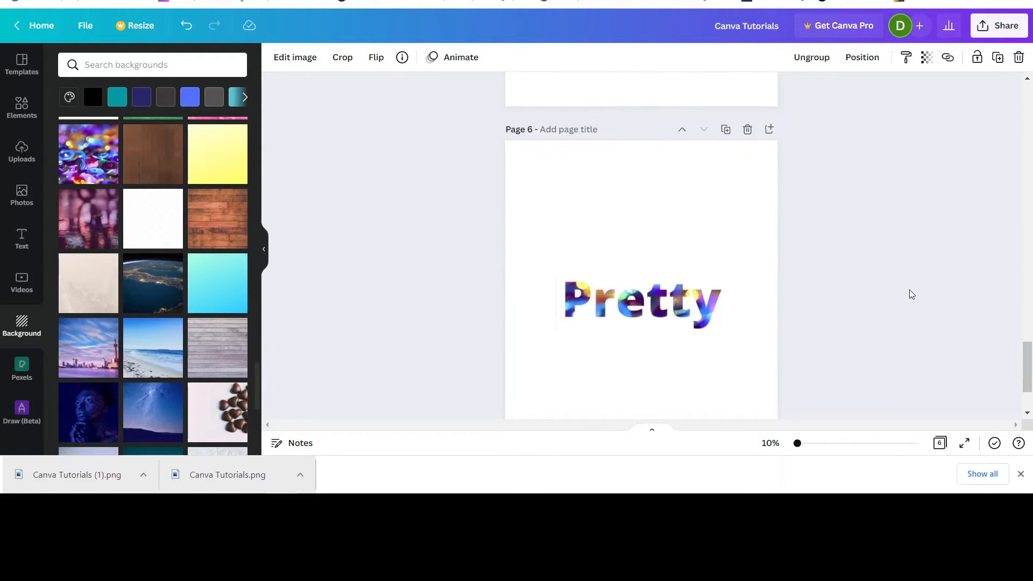
{"action": "scroll", "coordinate": [909, 294], "scroll_direction": "down", "scroll_amount": 2}
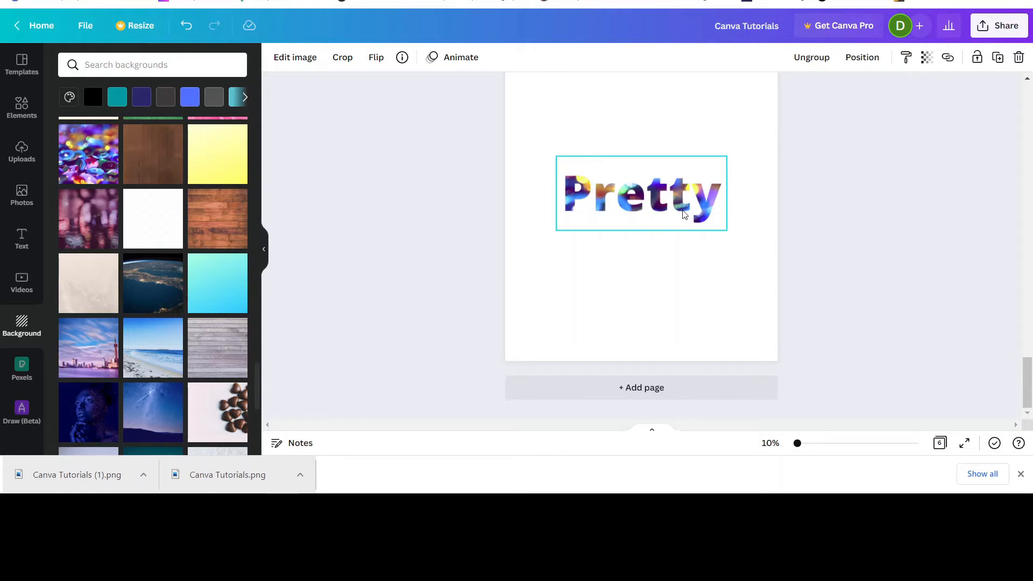
{"action": "left_click", "coordinate": [663, 201]}
{"action": "left_click", "coordinate": [662, 201]}
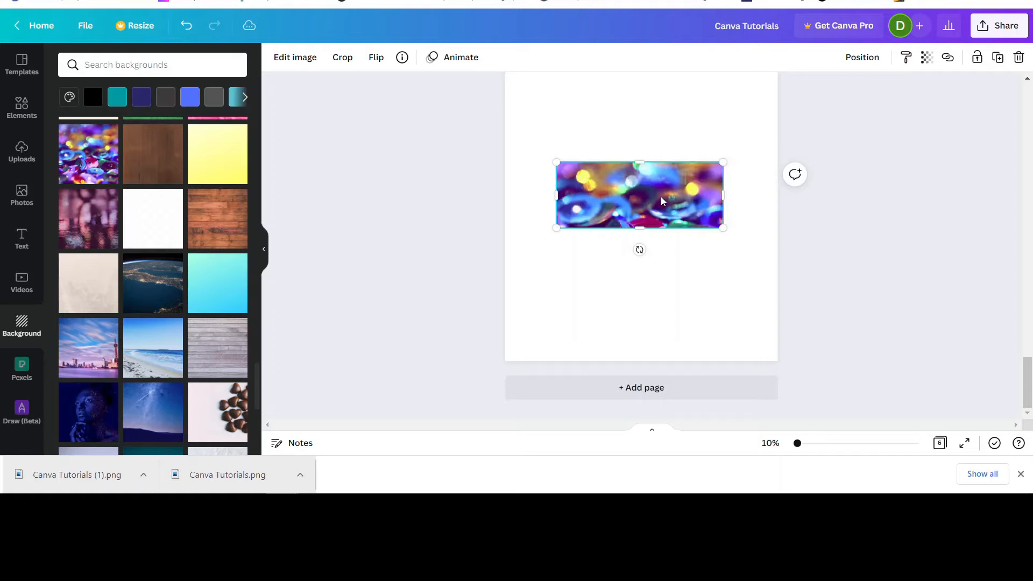
{"action": "key", "text": "Delete"}
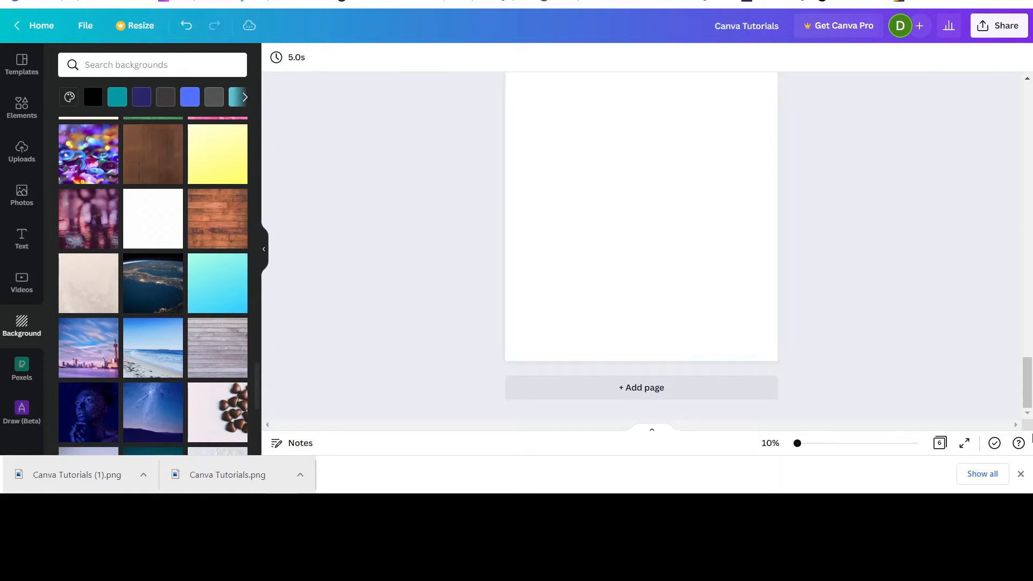
{"action": "left_click", "coordinate": [1021, 474]}
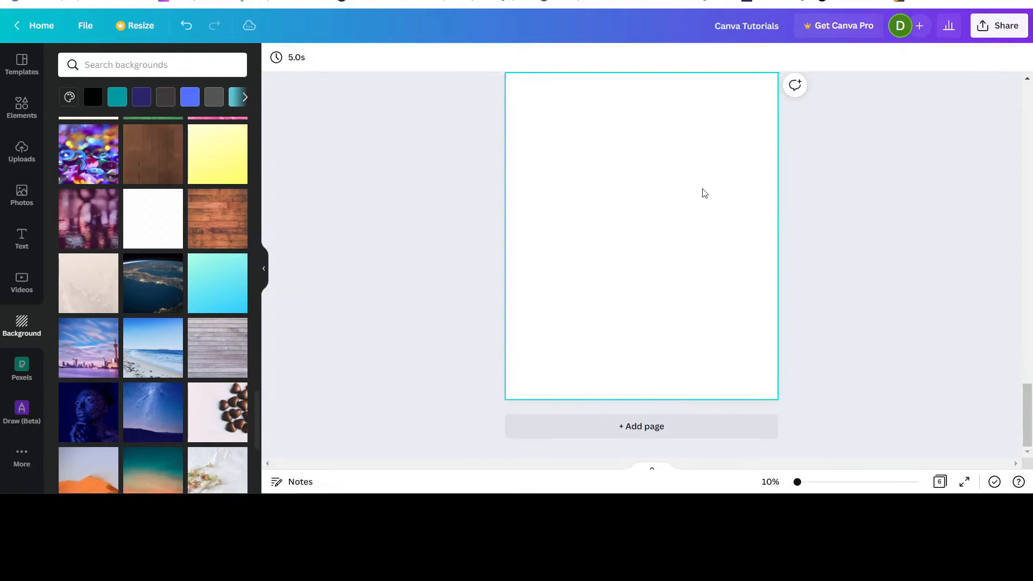
Step: Add the heading "Fantasy" to page 6 and enlarge it to font size 752, almost spanning the page width
{"action": "scroll", "coordinate": [668, 205], "scroll_direction": "down", "scroll_amount": 1}
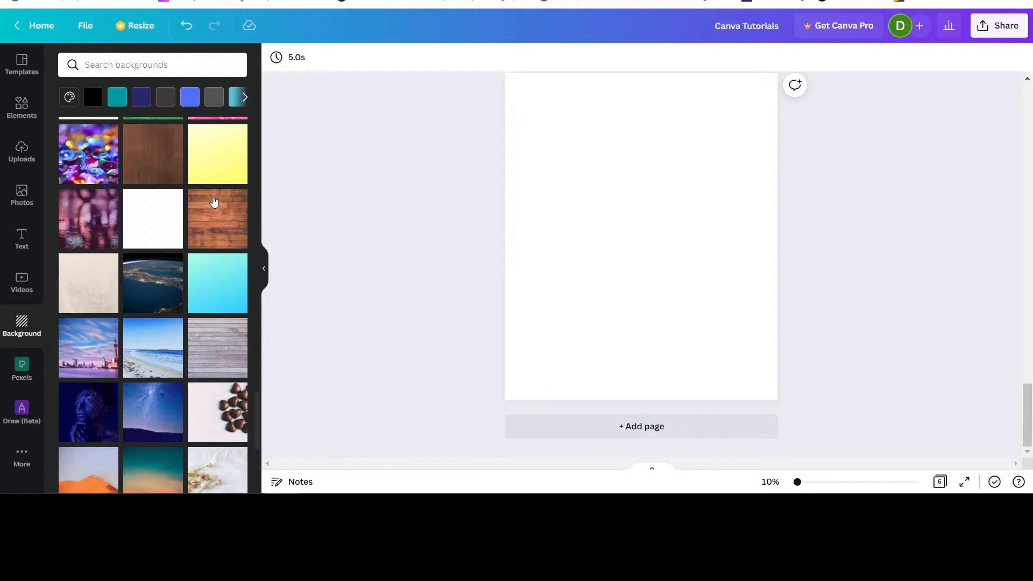
{"action": "left_click", "coordinate": [20, 239]}
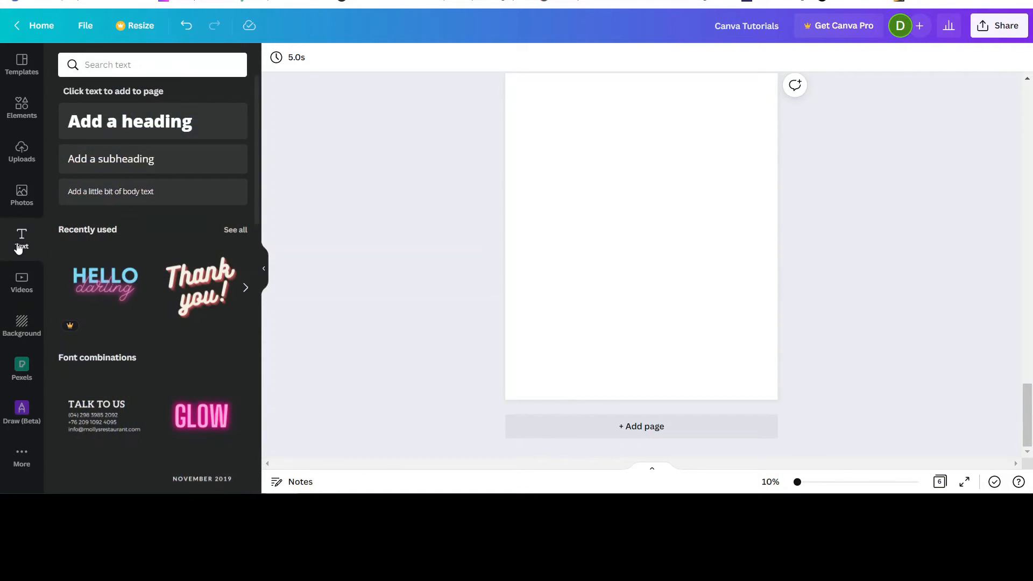
{"action": "left_click", "coordinate": [116, 122]}
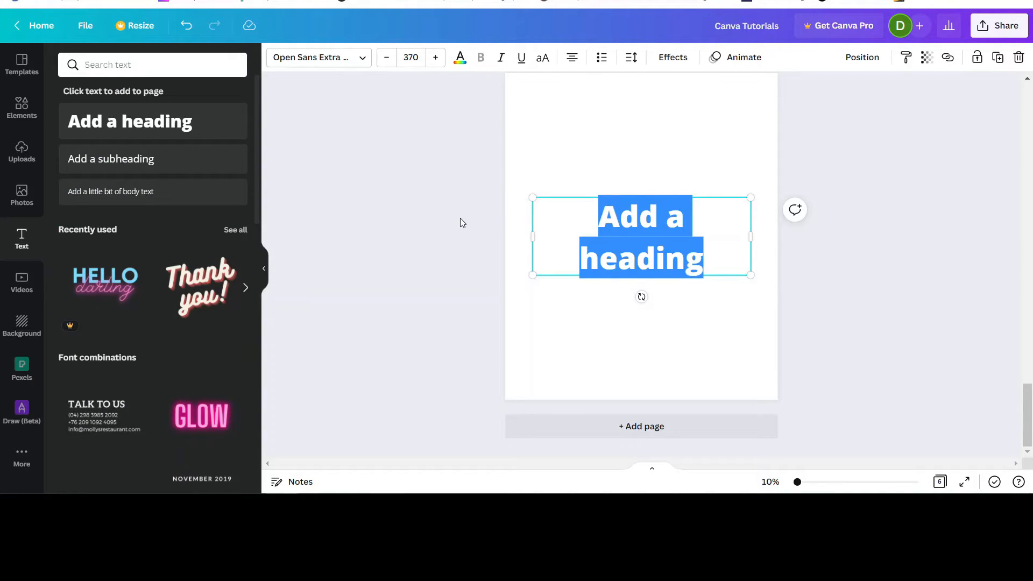
{"action": "type", "text": "Fantasy"}
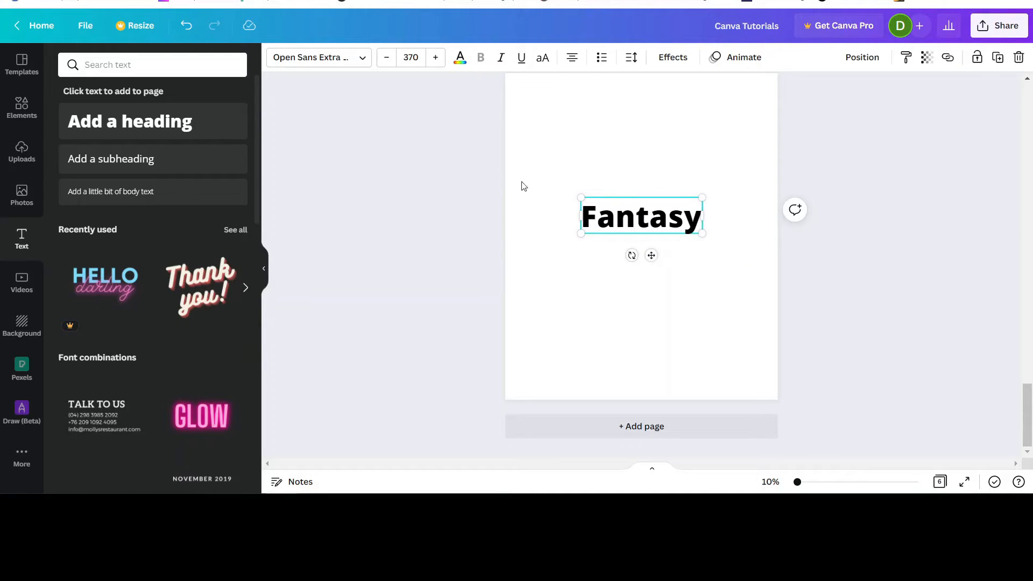
{"action": "left_click_drag", "start_coordinate": [582, 200], "coordinate": [520, 179]}
{"action": "left_click_drag", "start_coordinate": [703, 233], "coordinate": [754, 299]}
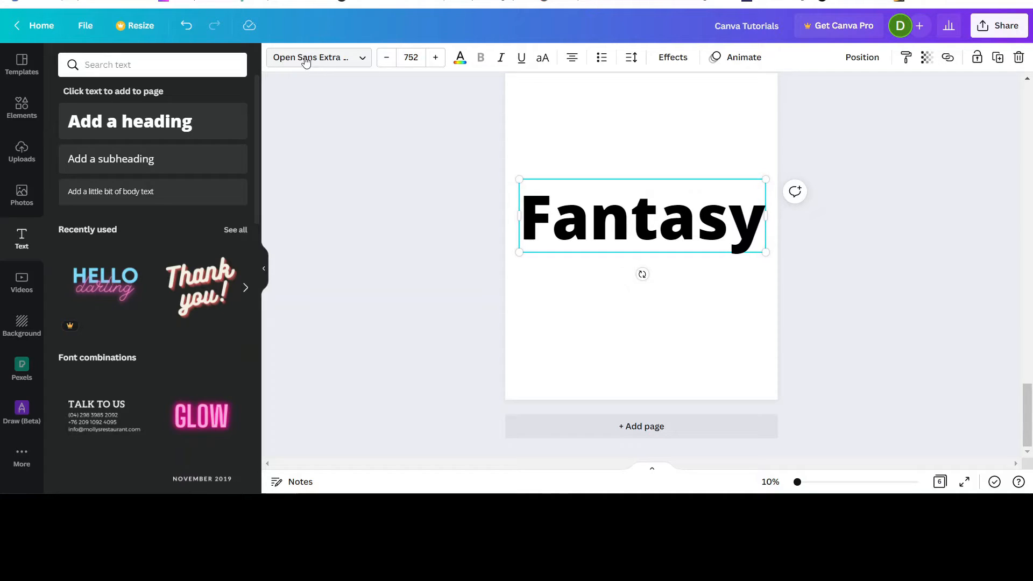
{"action": "left_click", "coordinate": [362, 59]}
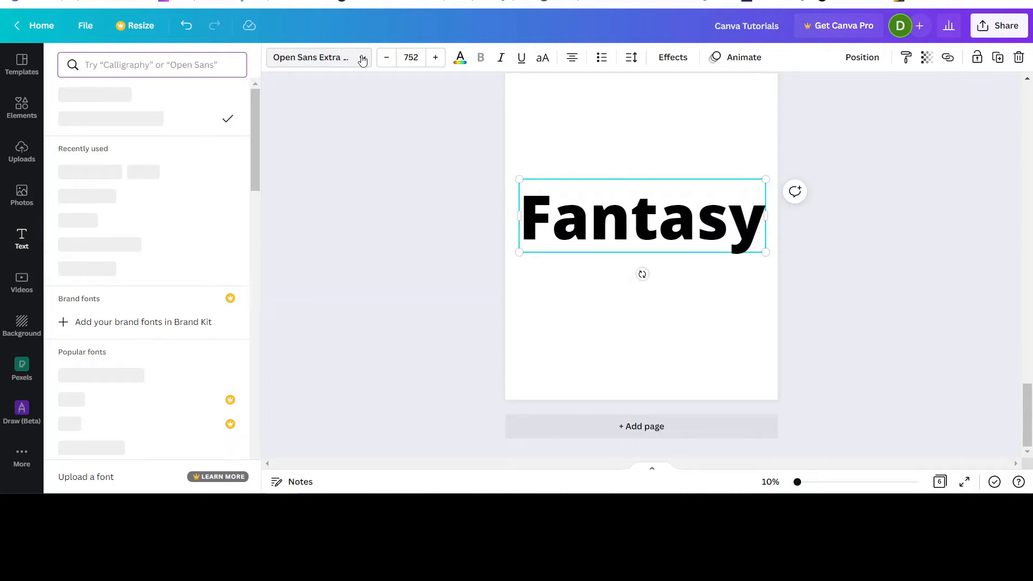
{"action": "left_click", "coordinate": [156, 118]}
{"action": "left_click", "coordinate": [587, 221]}
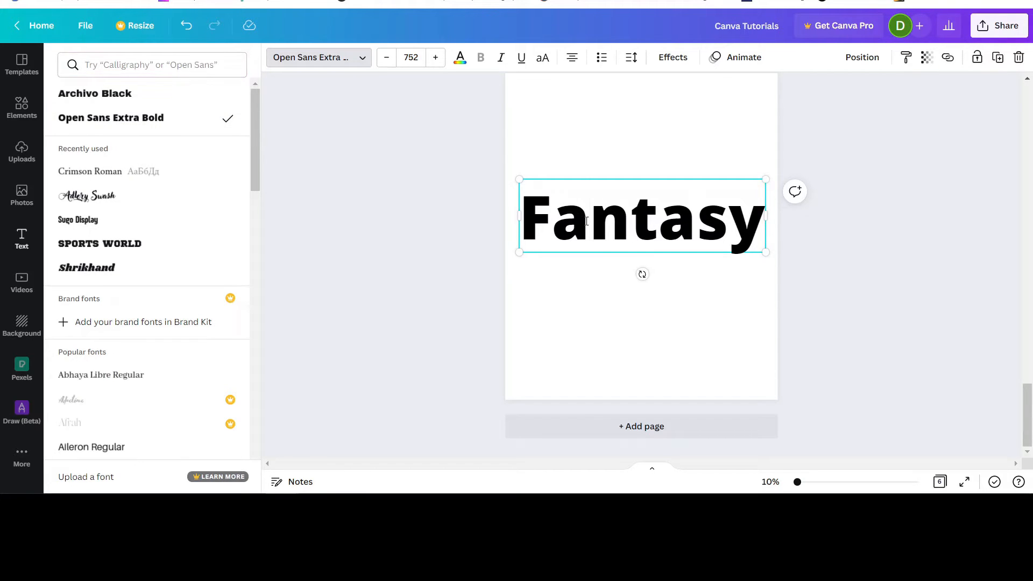
{"action": "left_click", "coordinate": [848, 279]}
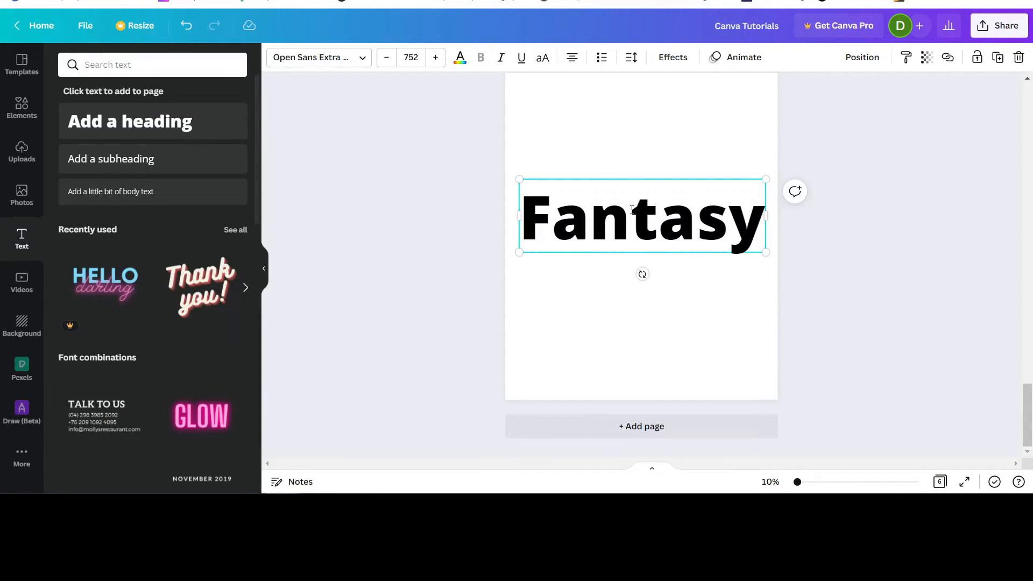
{"action": "left_click", "coordinate": [881, 299]}
Step: Download only page 6 with the "Fantasy" heading as a PNG and dismiss the download panel
{"action": "scroll", "coordinate": [766, 318], "scroll_direction": "up", "scroll_amount": 2}
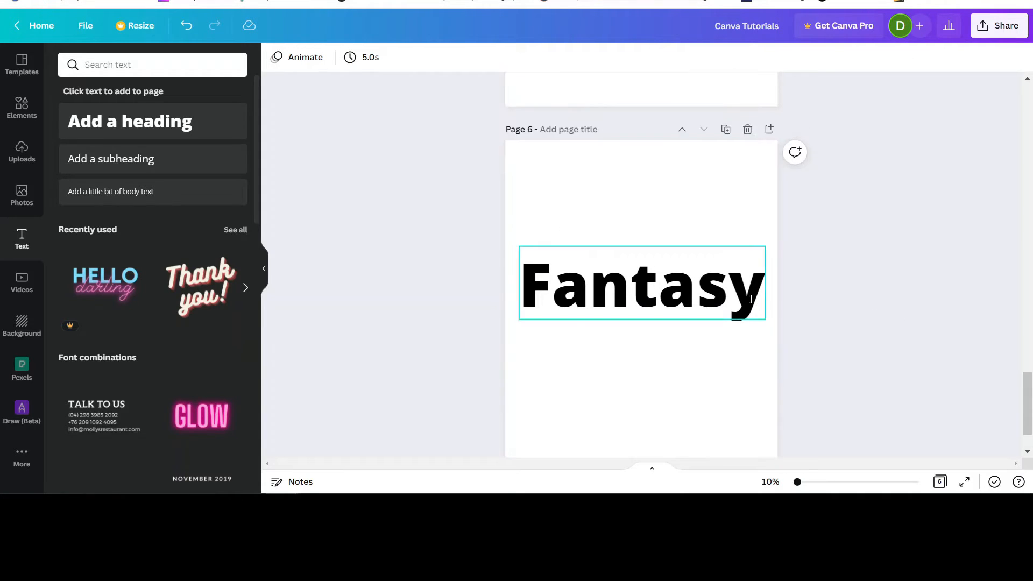
{"action": "left_click", "coordinate": [1009, 30]}
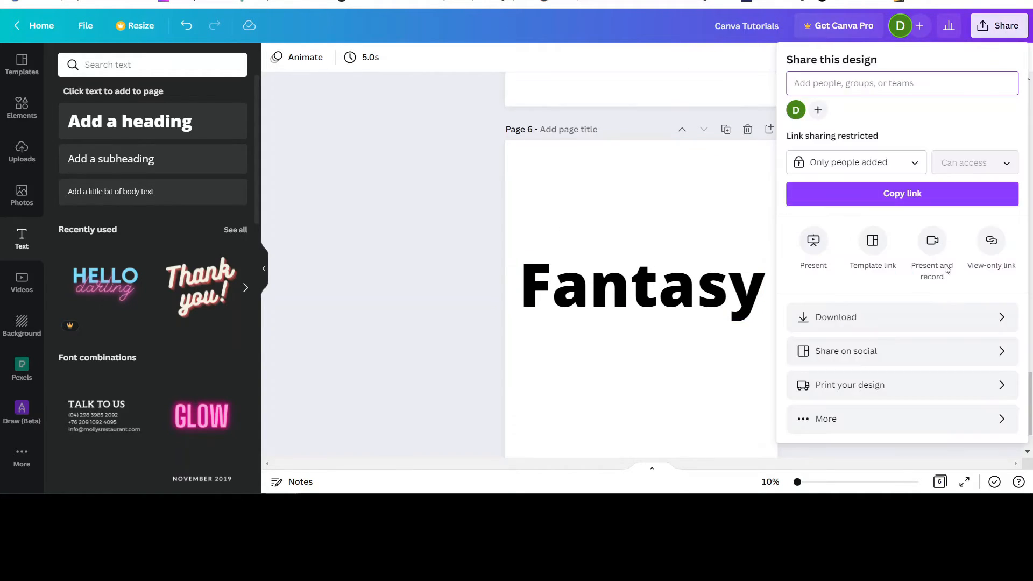
{"action": "left_click", "coordinate": [909, 322]}
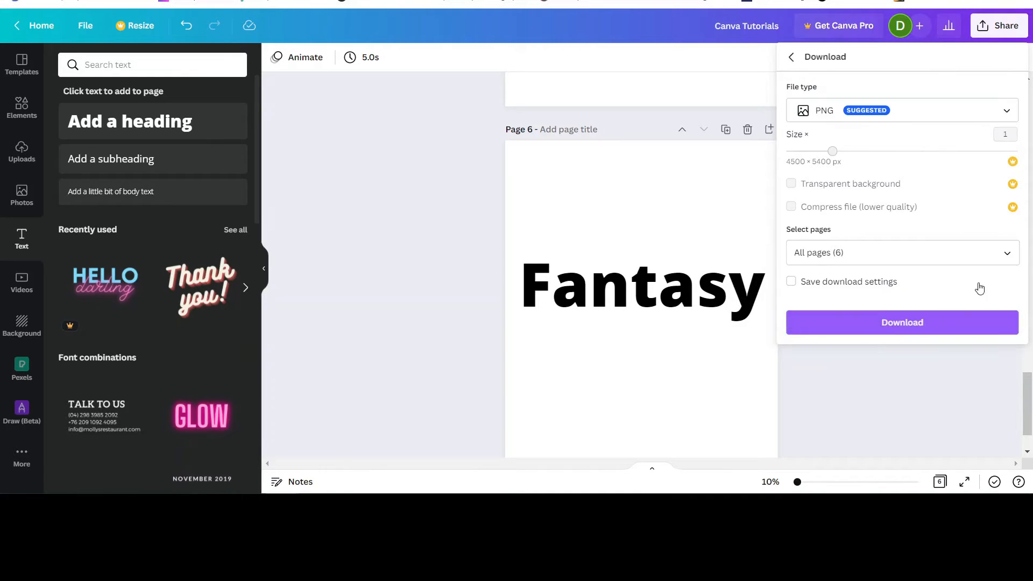
{"action": "left_click", "coordinate": [1009, 258]}
{"action": "scroll", "coordinate": [963, 345], "scroll_direction": "down", "scroll_amount": 3}
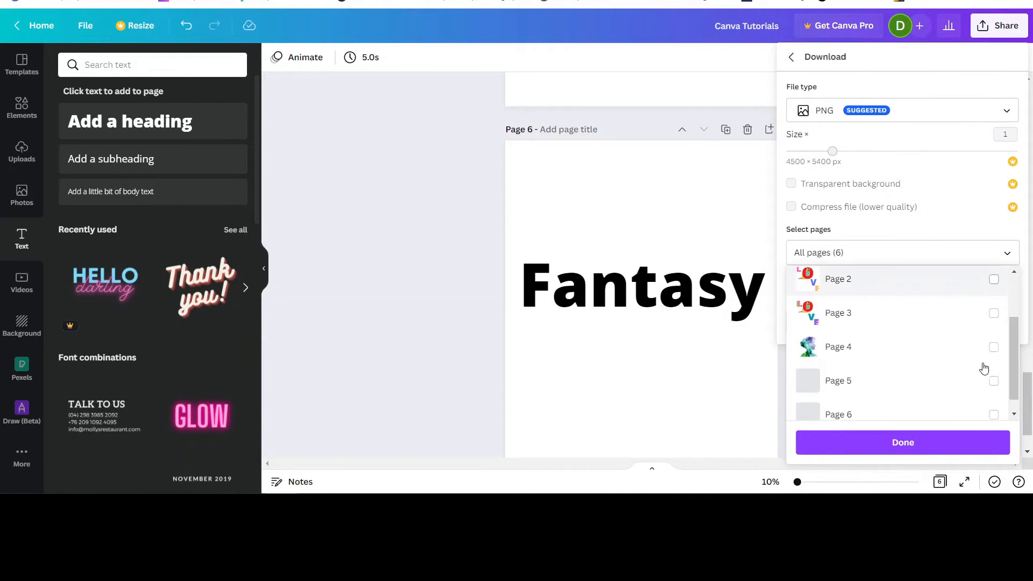
{"action": "left_click", "coordinate": [994, 401]}
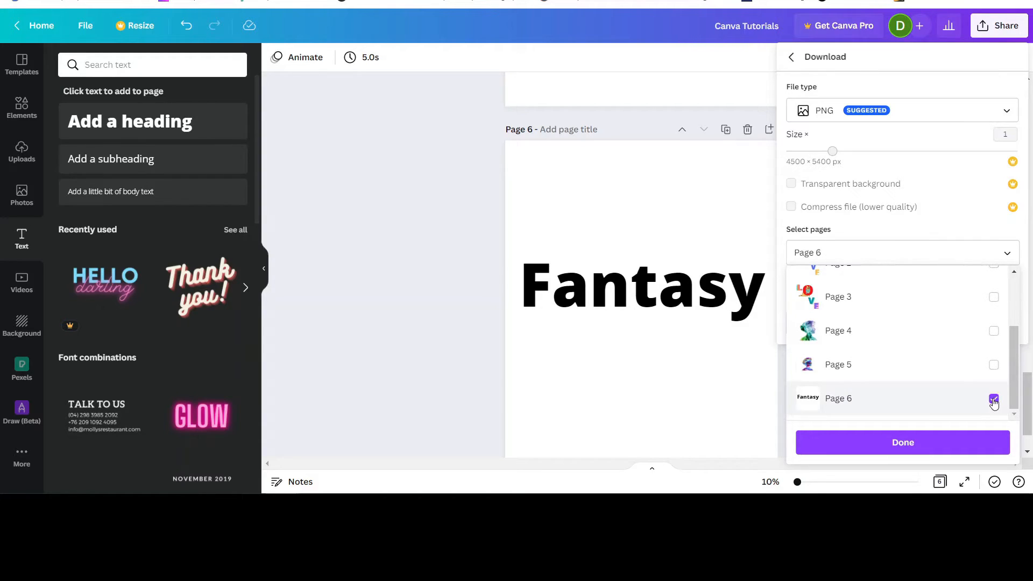
{"action": "left_click", "coordinate": [903, 444]}
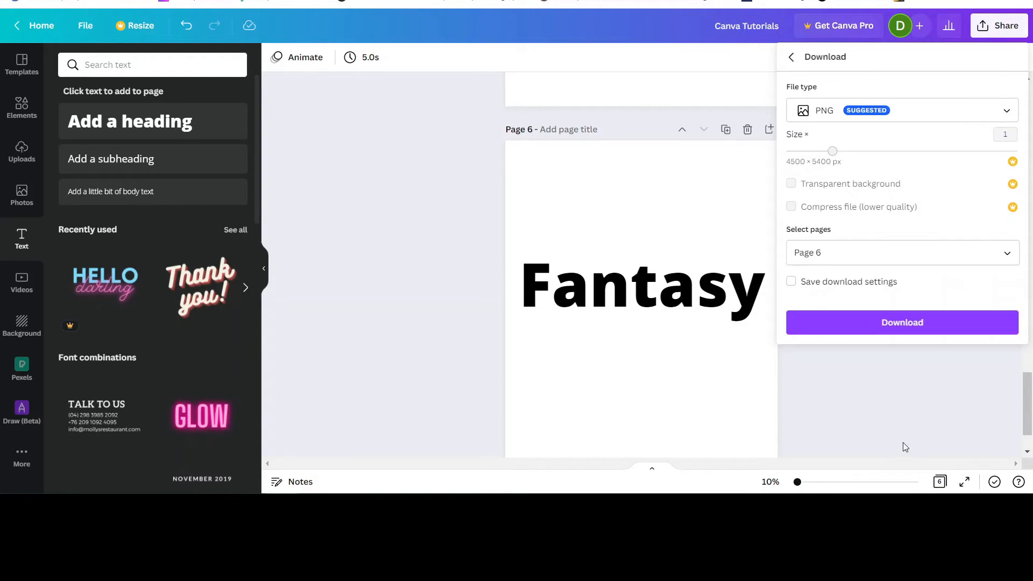
{"action": "left_click", "coordinate": [900, 321]}
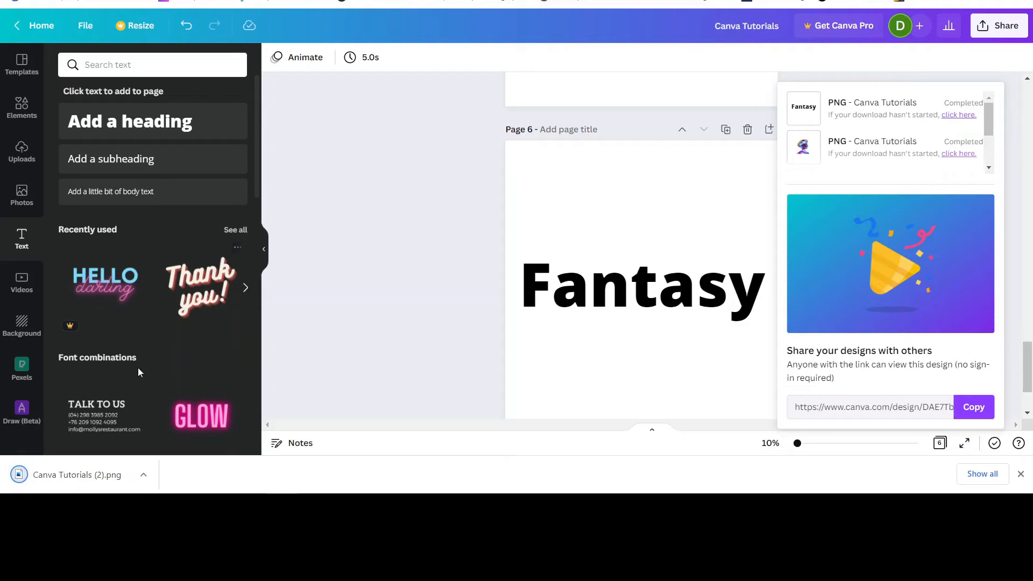
{"action": "left_click", "coordinate": [429, 205]}
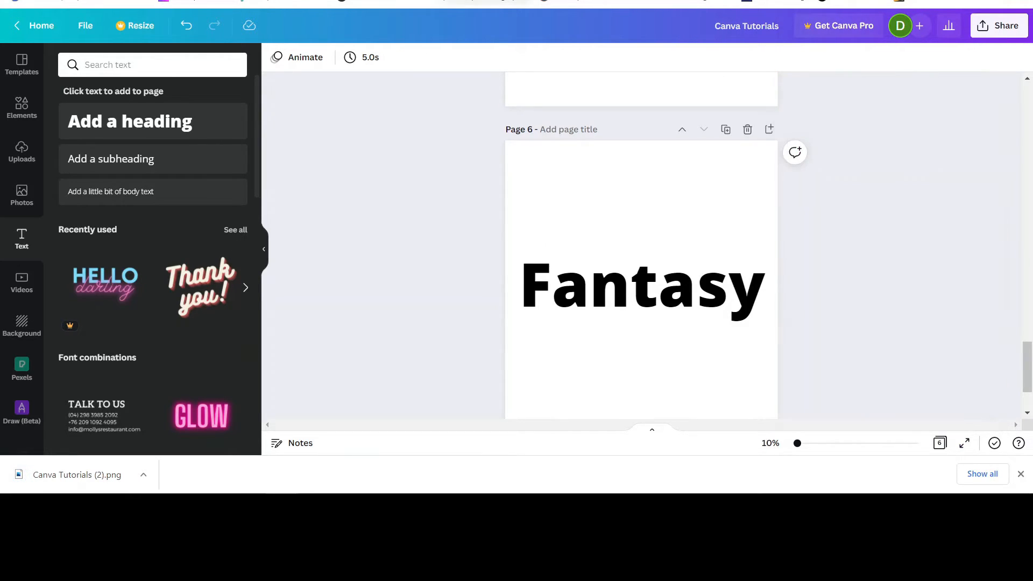
Step: Switch to Photopea, close the silhouette document without saving, and open the downloaded Canva Tutorials (2).png
{"action": "left_click", "coordinate": [538, 1]}
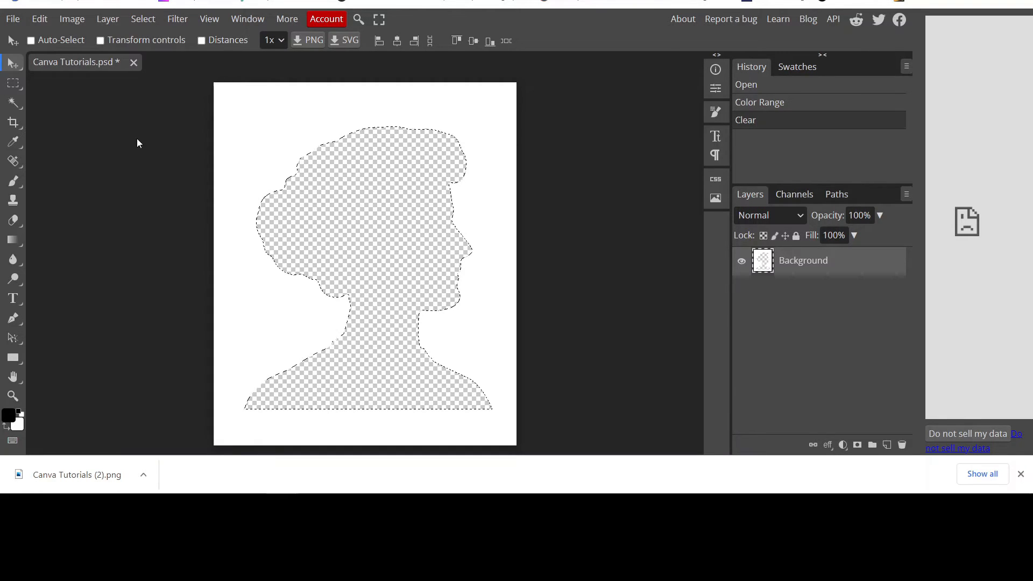
{"action": "left_click", "coordinate": [134, 63]}
{"action": "left_click", "coordinate": [586, 63]}
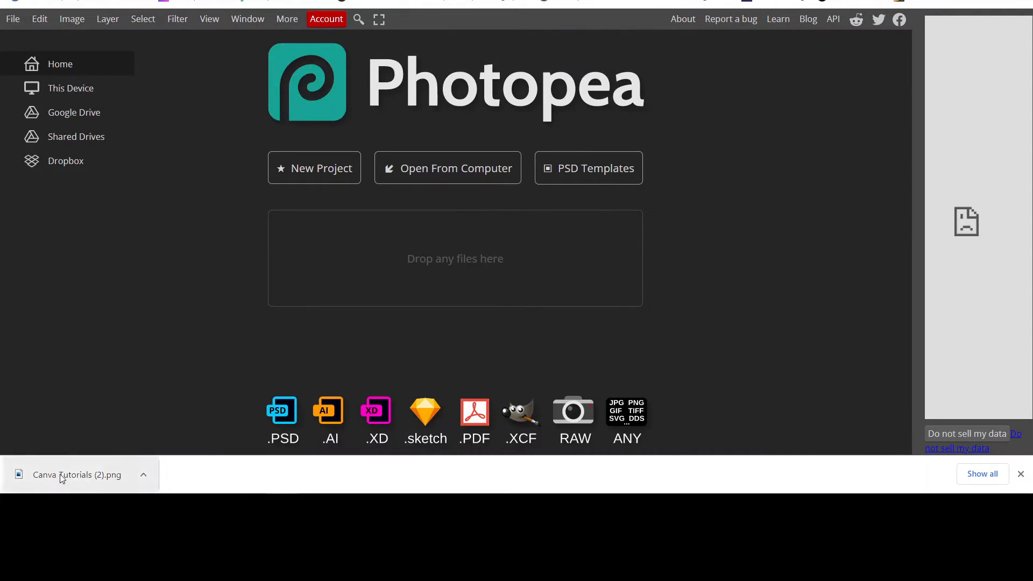
{"action": "left_click_drag", "start_coordinate": [48, 478], "coordinate": [422, 261]}
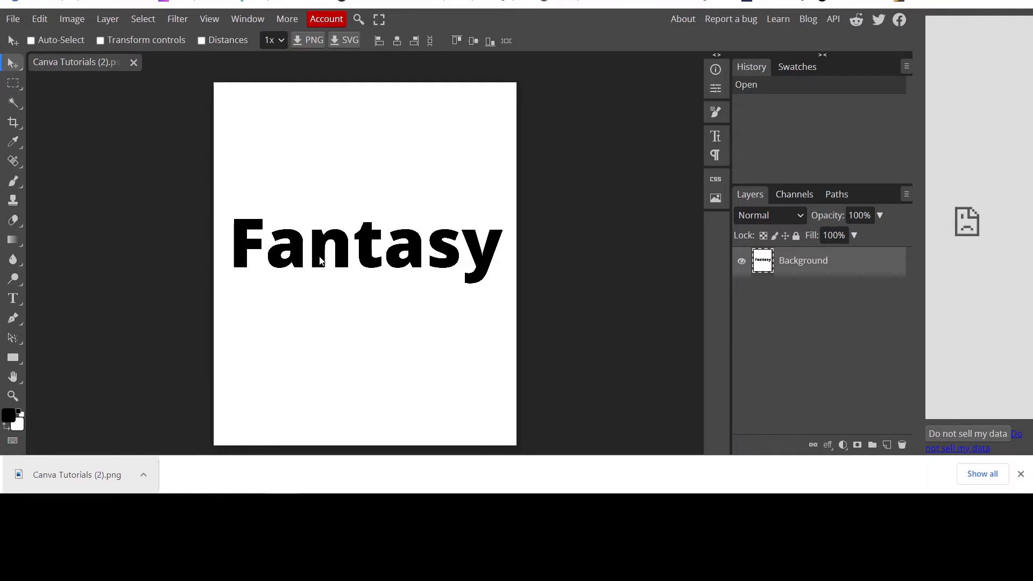
Step: Select the black "Fantasy" letters by sampled color with Color Range and delete them to leave transparent cut-outs
{"action": "left_click", "coordinate": [145, 20]}
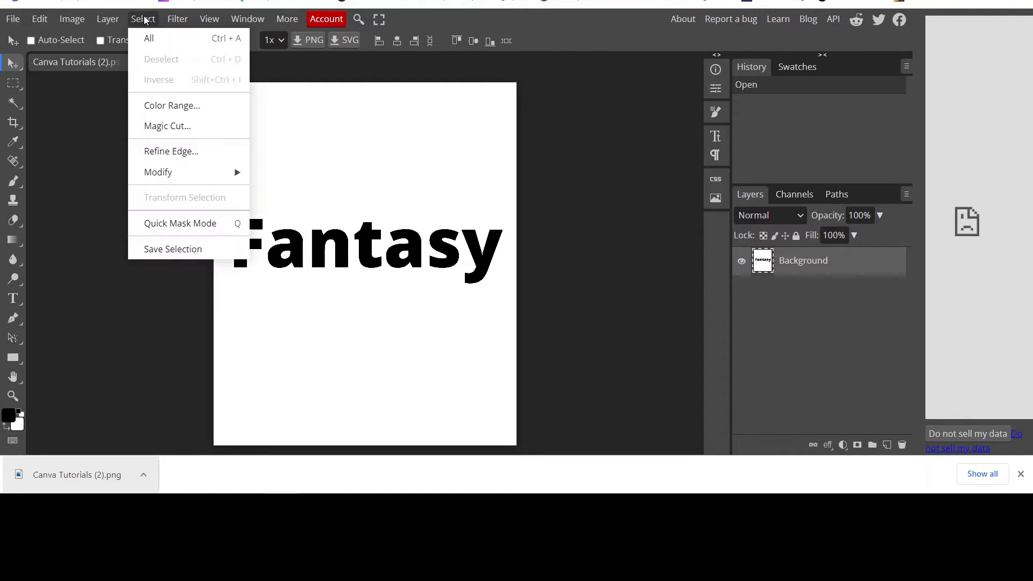
{"action": "left_click", "coordinate": [147, 107]}
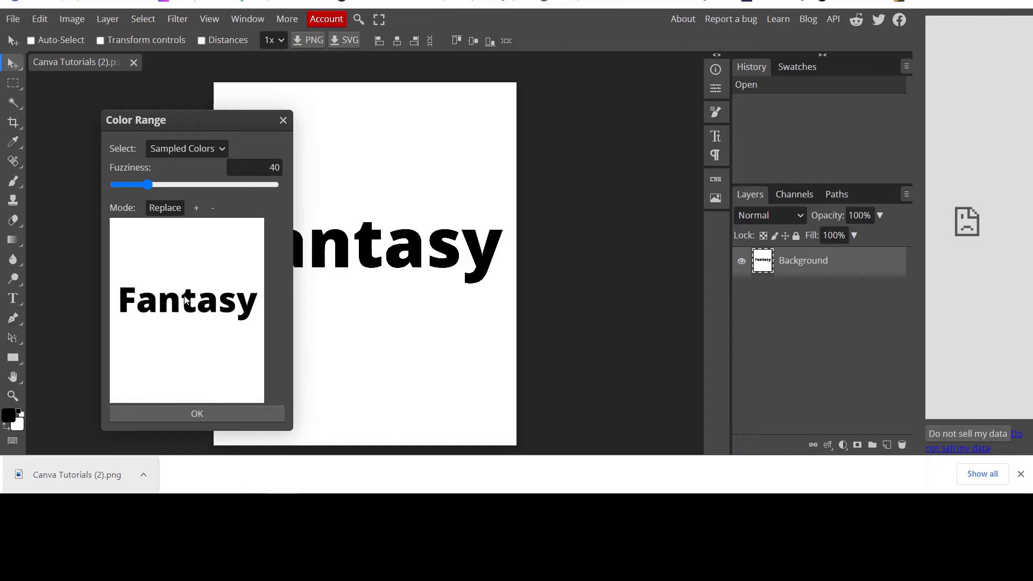
{"action": "left_click", "coordinate": [415, 251]}
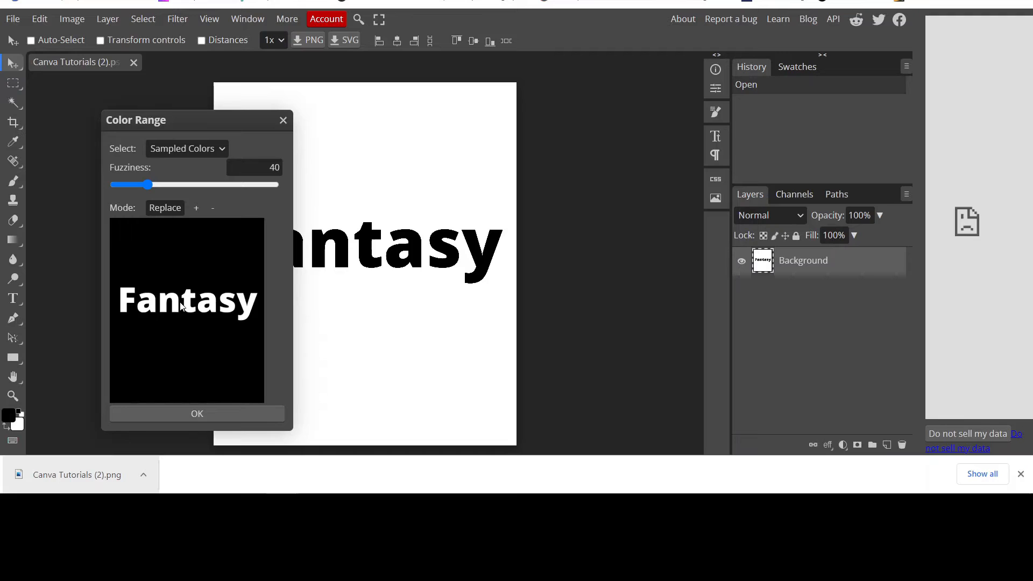
{"action": "left_click", "coordinate": [190, 417]}
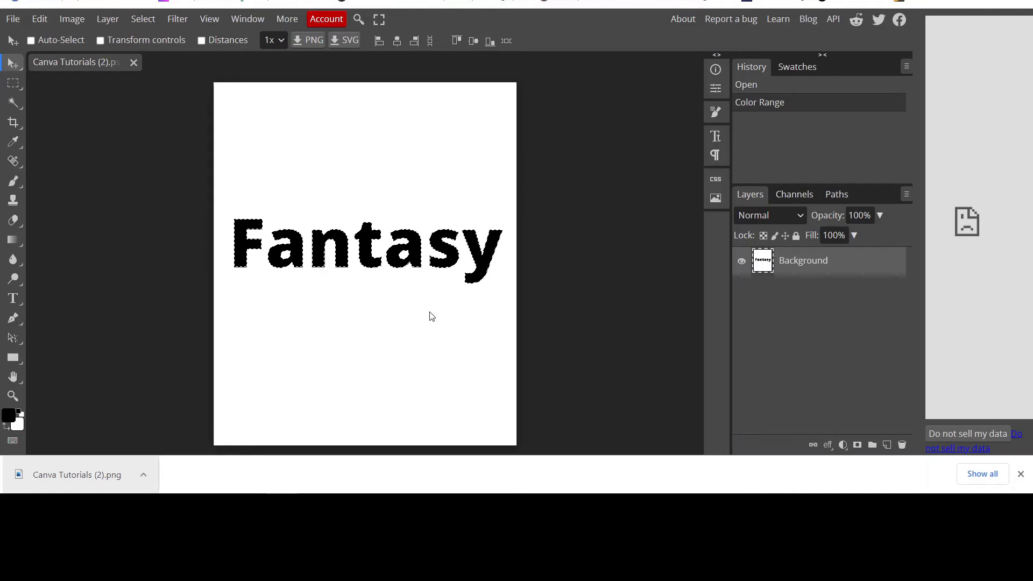
{"action": "key", "text": "Delete"}
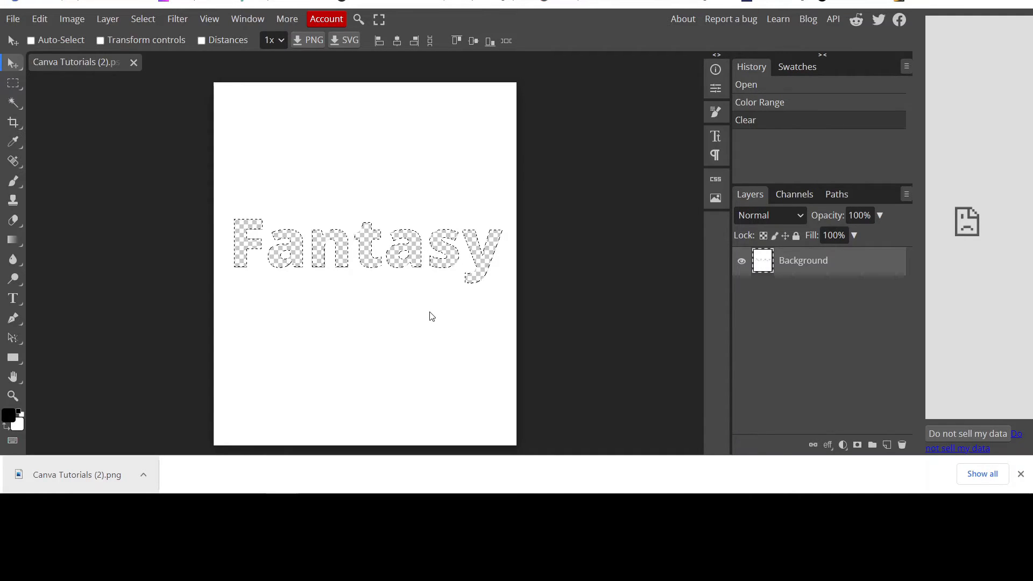
Step: Export the "Fantasy" cut-out as a PNG at 4500 by 5400 px and 100% quality
{"action": "left_click", "coordinate": [13, 20]}
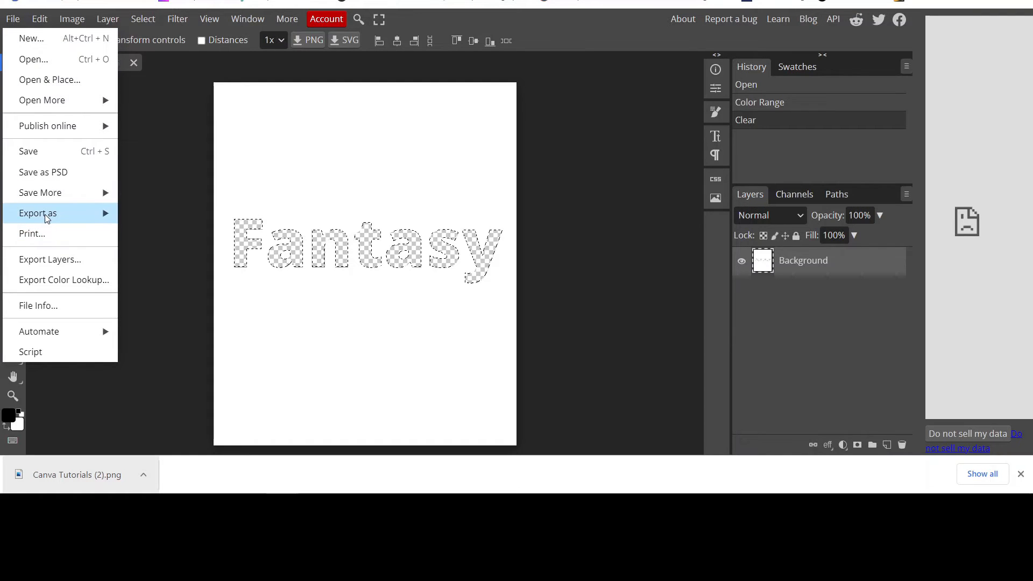
{"action": "mouse_move", "coordinate": [67, 214]}
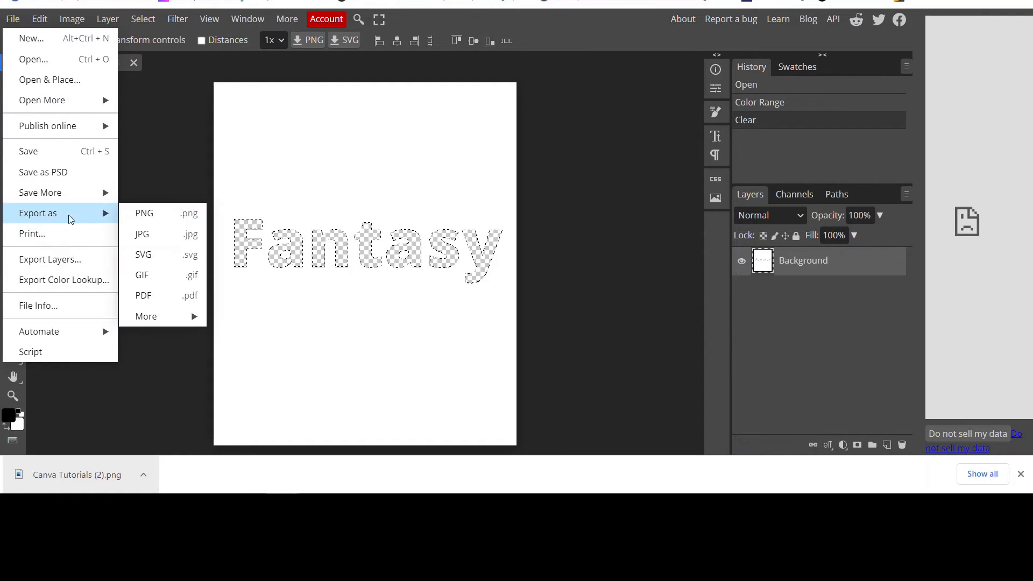
{"action": "left_click", "coordinate": [139, 214]}
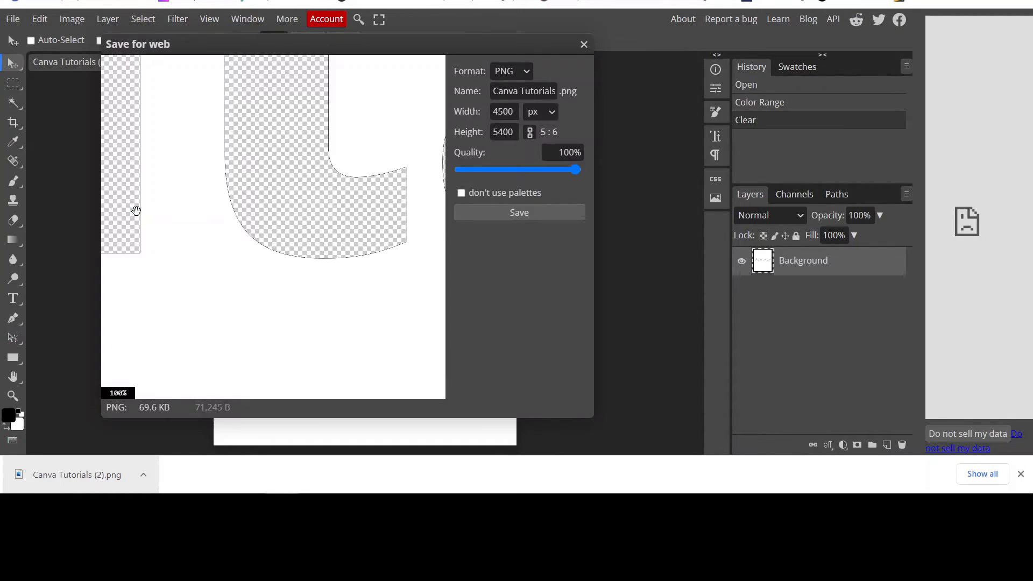
{"action": "left_click", "coordinate": [491, 217]}
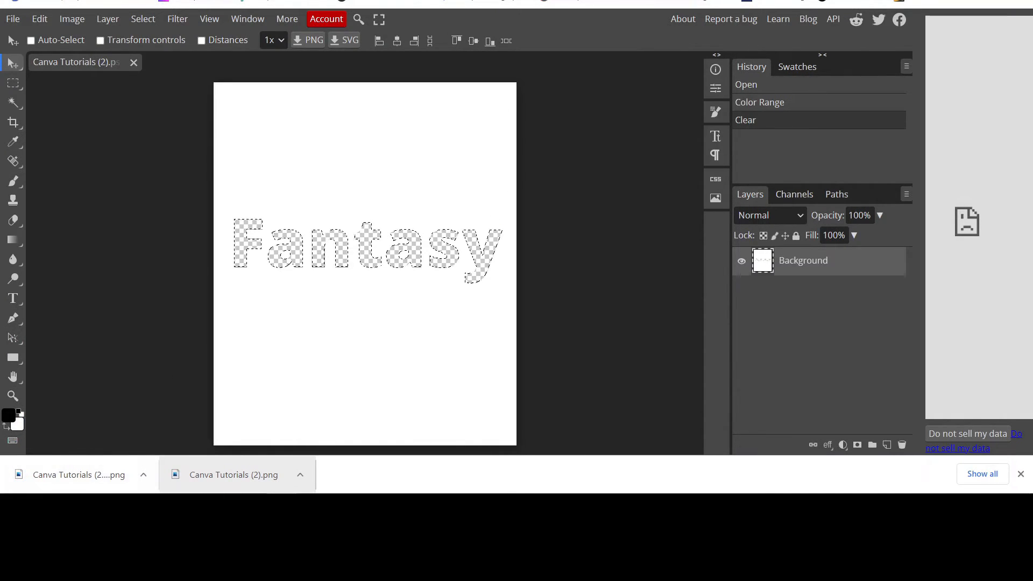
Step: Switch back to Canva, replace page 6's "Fantasy" heading with the exported transparent cut-out, and close the browser's downloads bar
{"action": "left_click", "coordinate": [237, 1]}
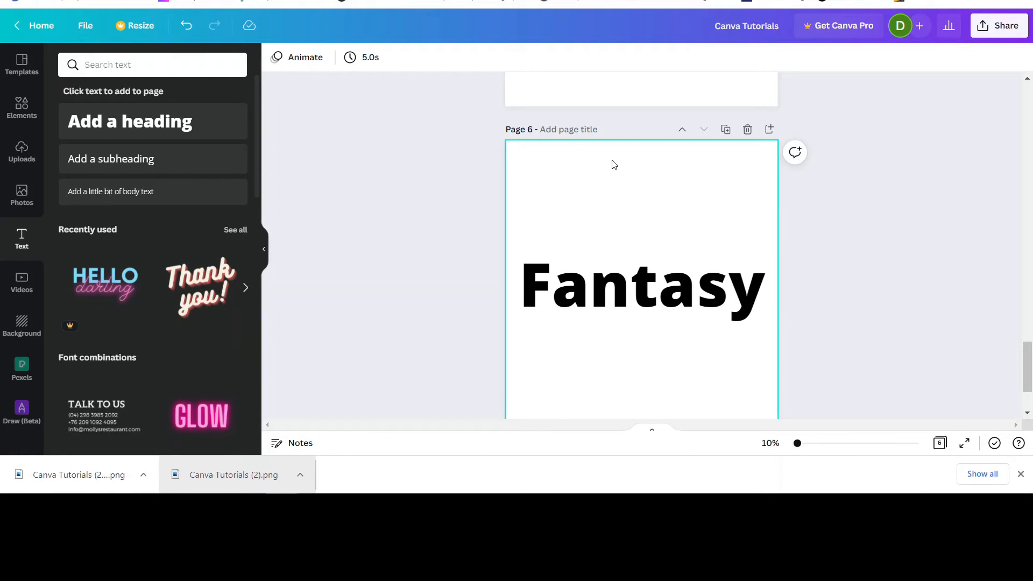
{"action": "left_click", "coordinate": [668, 291]}
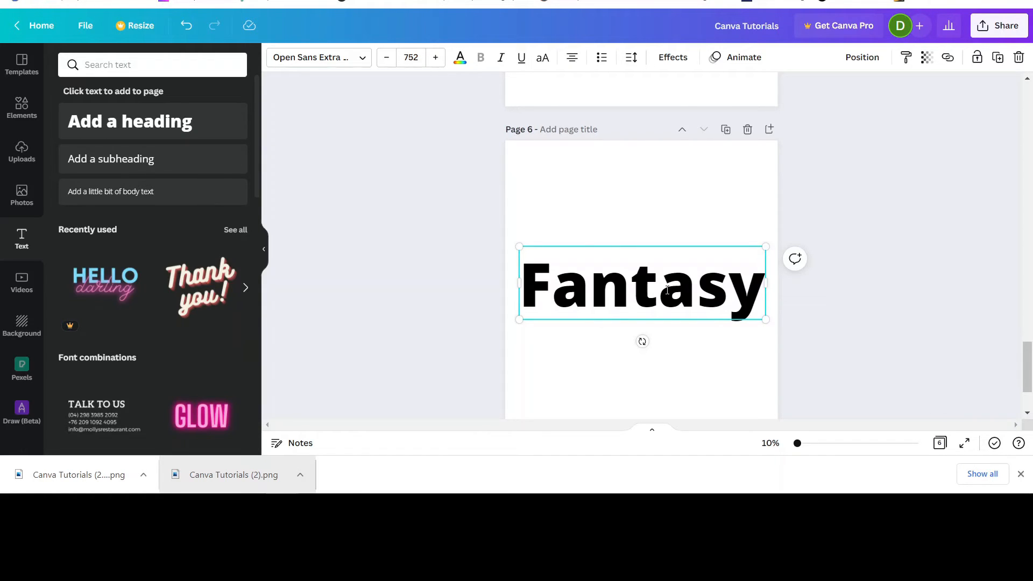
{"action": "key", "text": "Delete"}
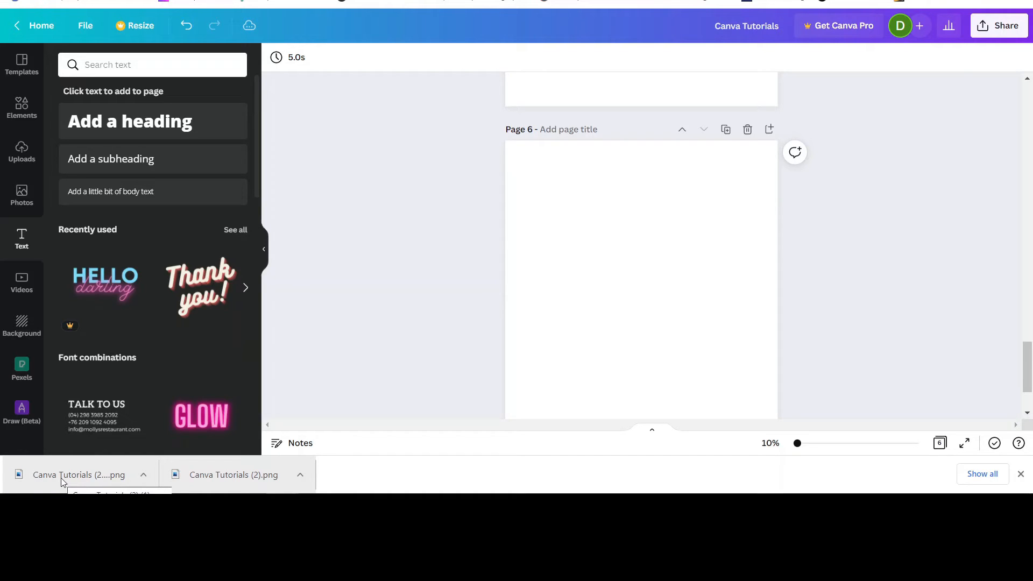
{"action": "left_click_drag", "start_coordinate": [60, 478], "coordinate": [635, 296]}
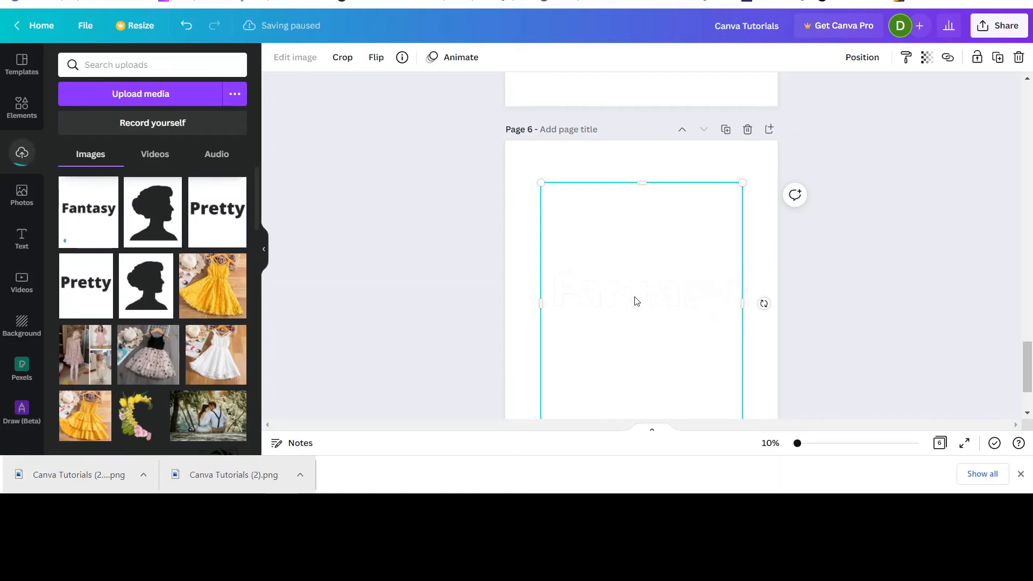
{"action": "left_click", "coordinate": [1021, 474]}
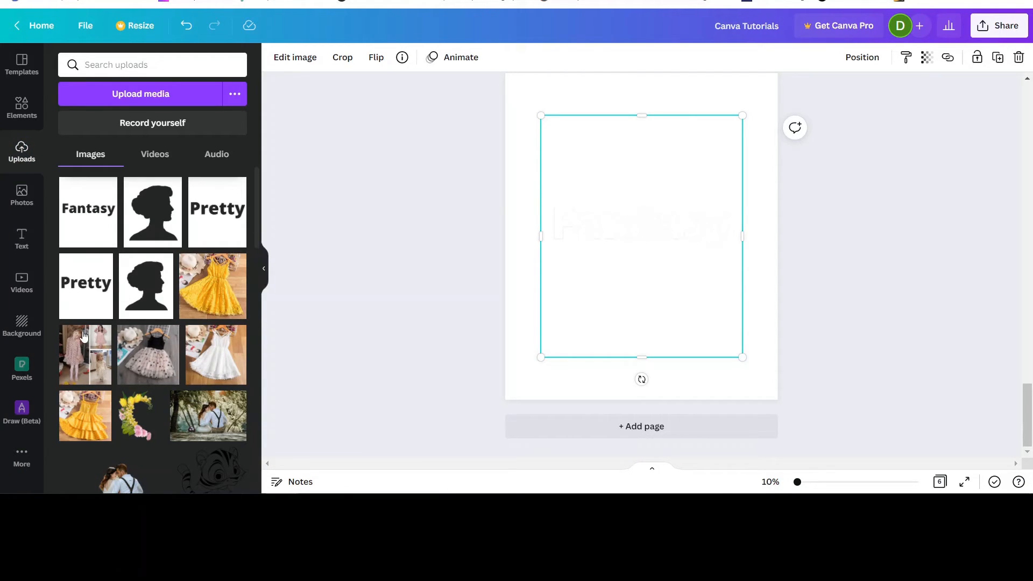
Step: Try the grey wood-plank background on page 6 and undo it
{"action": "left_click", "coordinate": [20, 330]}
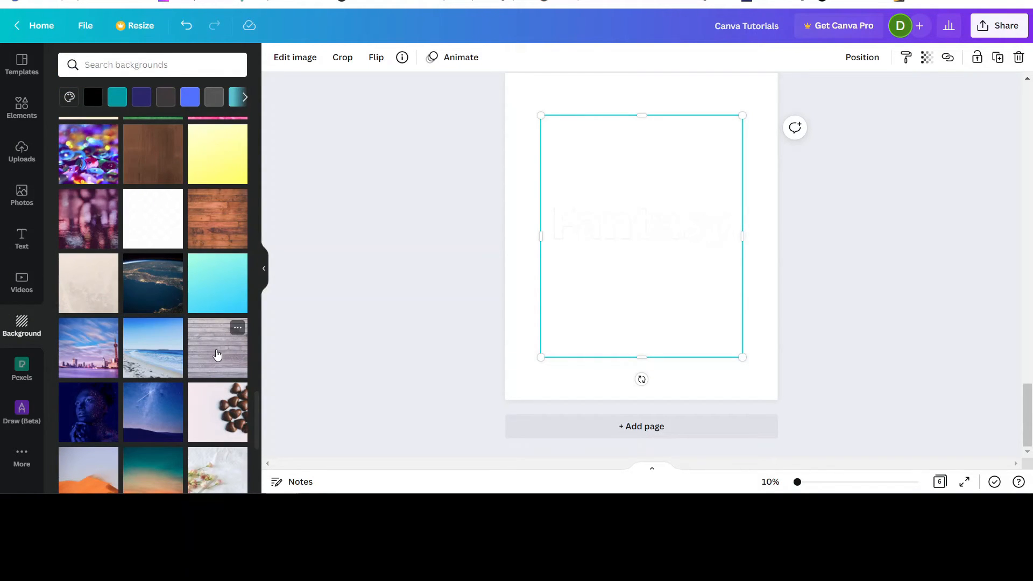
{"action": "left_click", "coordinate": [216, 355]}
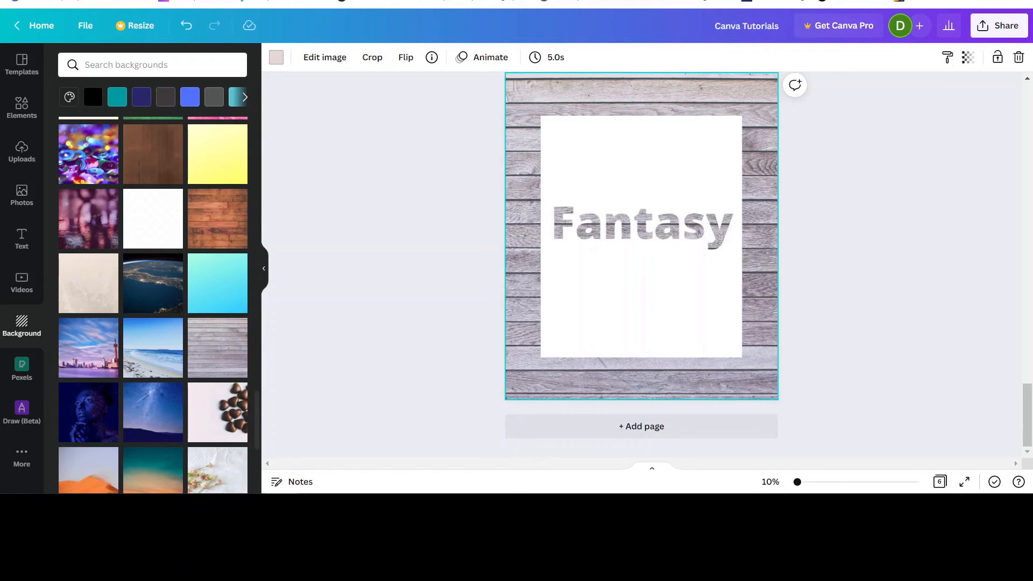
{"action": "left_click", "coordinate": [188, 28]}
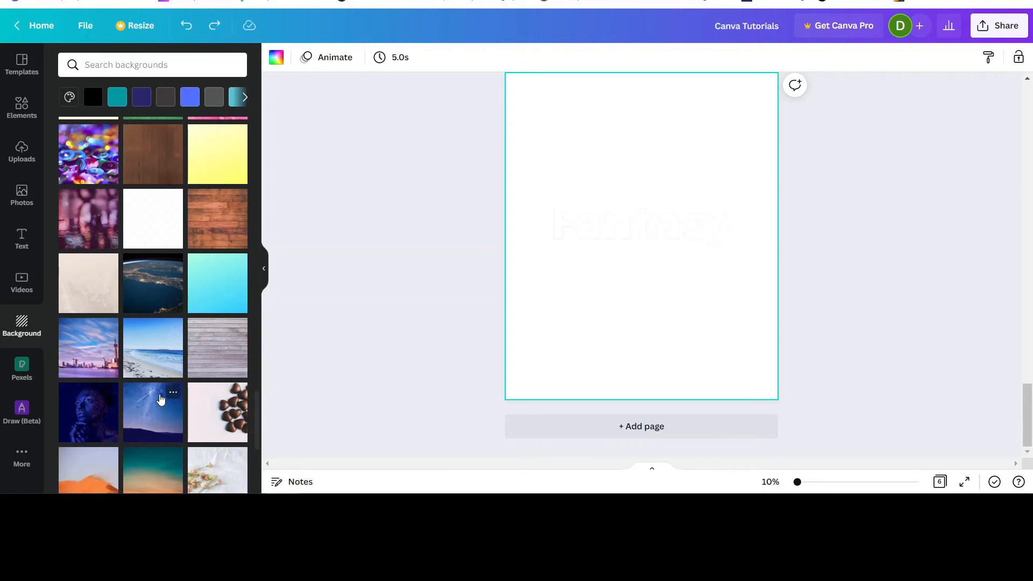
Step: Apply the teal and orange sunset background to page 6 and detach the image from the background
{"action": "scroll", "coordinate": [155, 395], "scroll_direction": "down", "scroll_amount": 2}
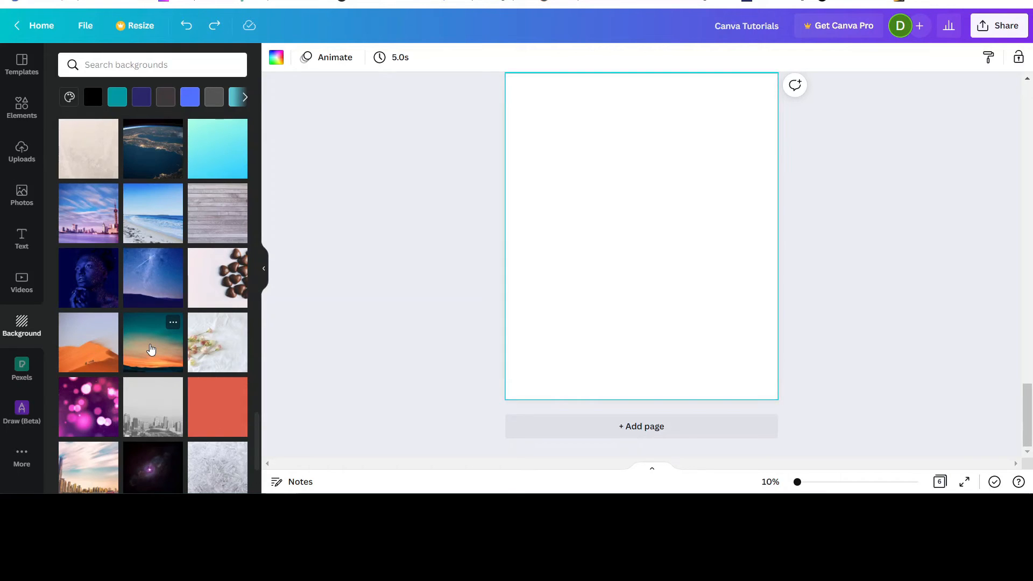
{"action": "left_click", "coordinate": [152, 350]}
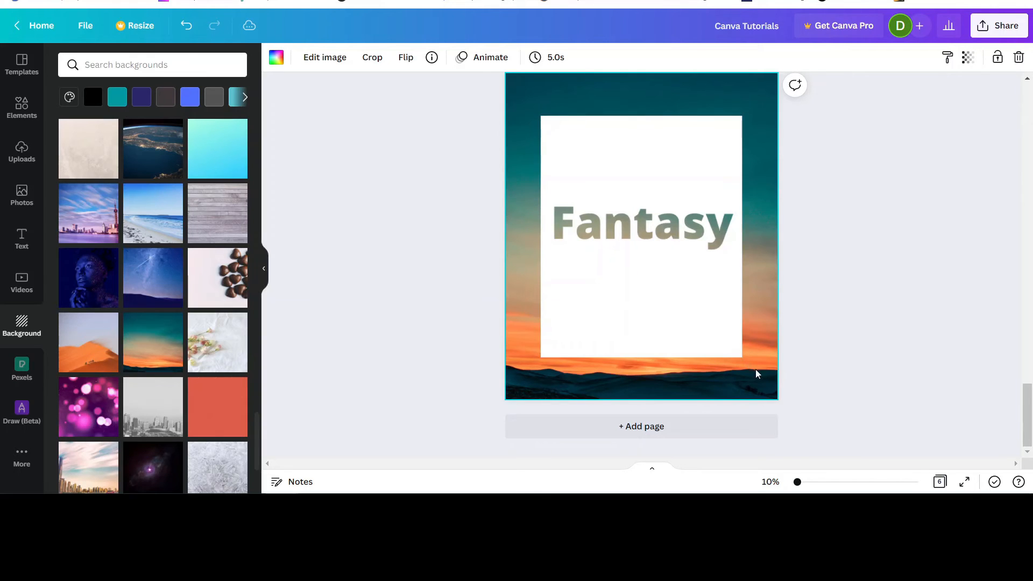
{"action": "right_click", "coordinate": [767, 376]}
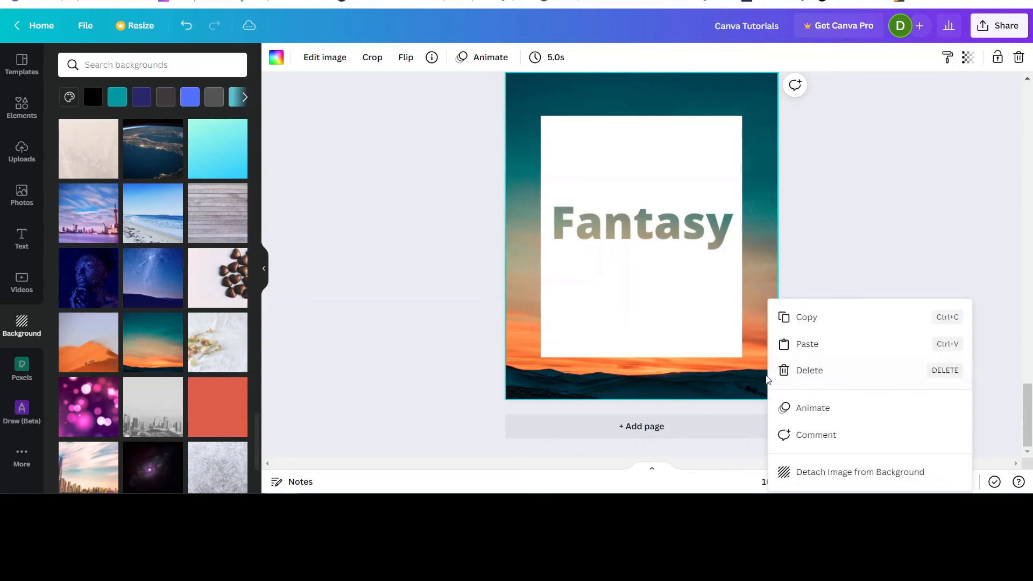
{"action": "left_click", "coordinate": [867, 477]}
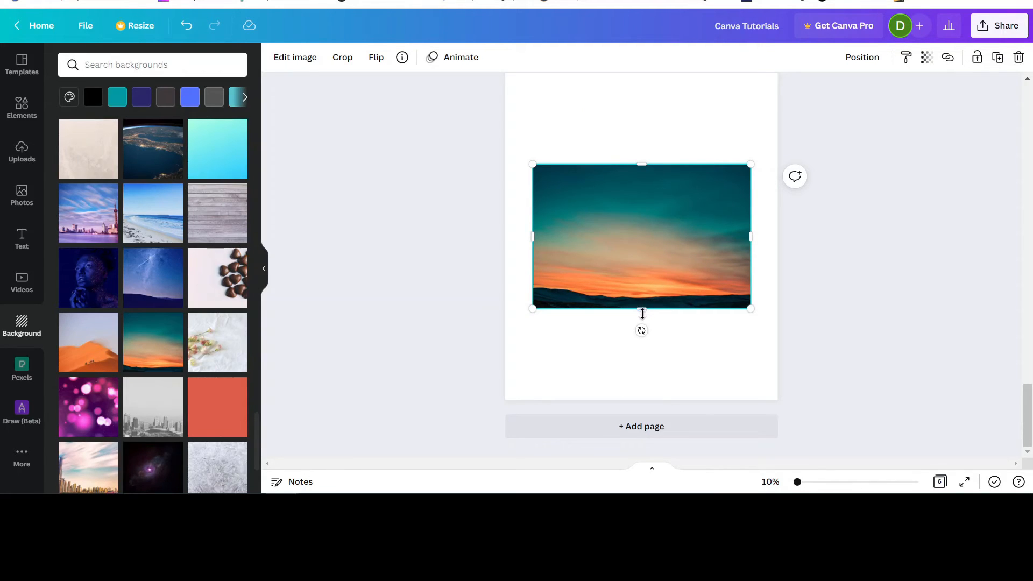
Step: Enlarge the sunset photo to about the full page width, send it behind the "Fantasy" cut-out, and center it on the page
{"action": "left_click_drag", "start_coordinate": [642, 312], "coordinate": [638, 364]}
{"action": "left_click_drag", "start_coordinate": [533, 163], "coordinate": [507, 136]}
{"action": "left_click_drag", "start_coordinate": [749, 139], "coordinate": [800, 152]}
{"action": "right_click", "coordinate": [743, 256]}
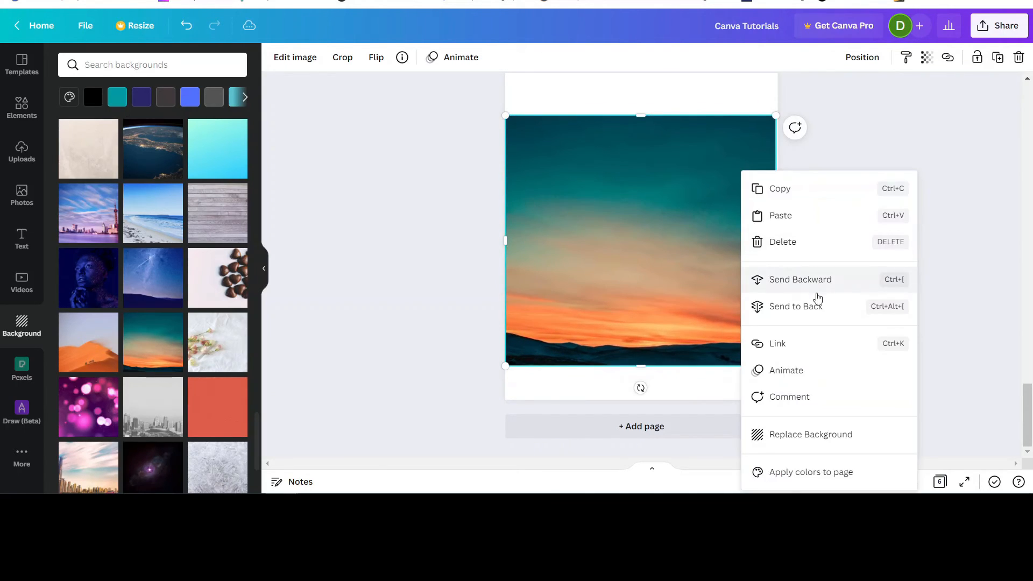
{"action": "left_click", "coordinate": [810, 280]}
{"action": "mouse_move", "coordinate": [762, 314]}
{"action": "left_mouse_down"}
{"action": "mouse_move", "coordinate": [755, 191]}
{"action": "mouse_move", "coordinate": [767, 329]}
{"action": "mouse_move", "coordinate": [765, 305]}
{"action": "left_mouse_up"}
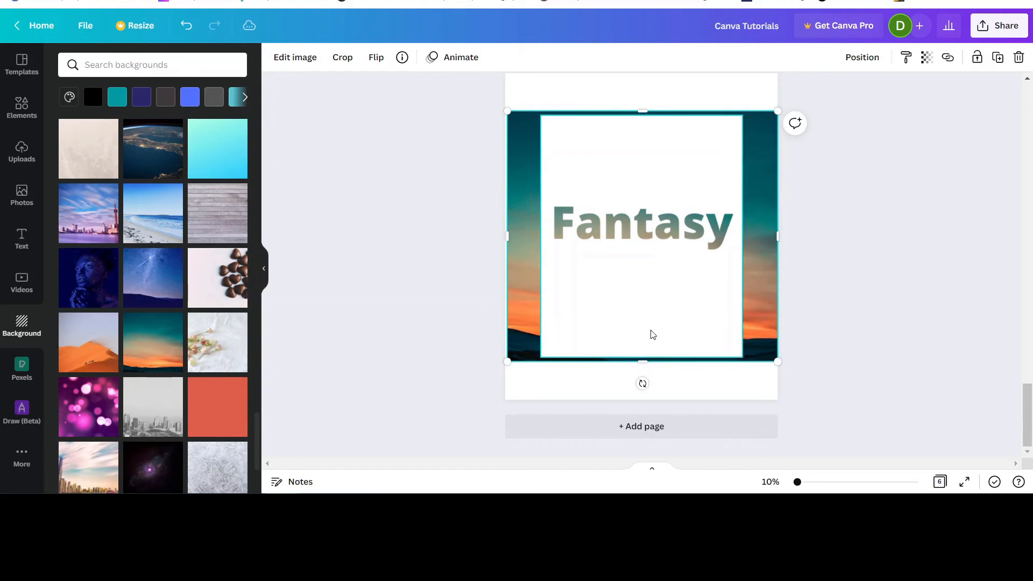
Step: Crop the "Fantasy" cut-out to a narrow band around the word and place it over the sunset photo's orange horizon and dark hills
{"action": "left_click", "coordinate": [656, 312]}
{"action": "left_click_drag", "start_coordinate": [639, 360], "coordinate": [646, 256]}
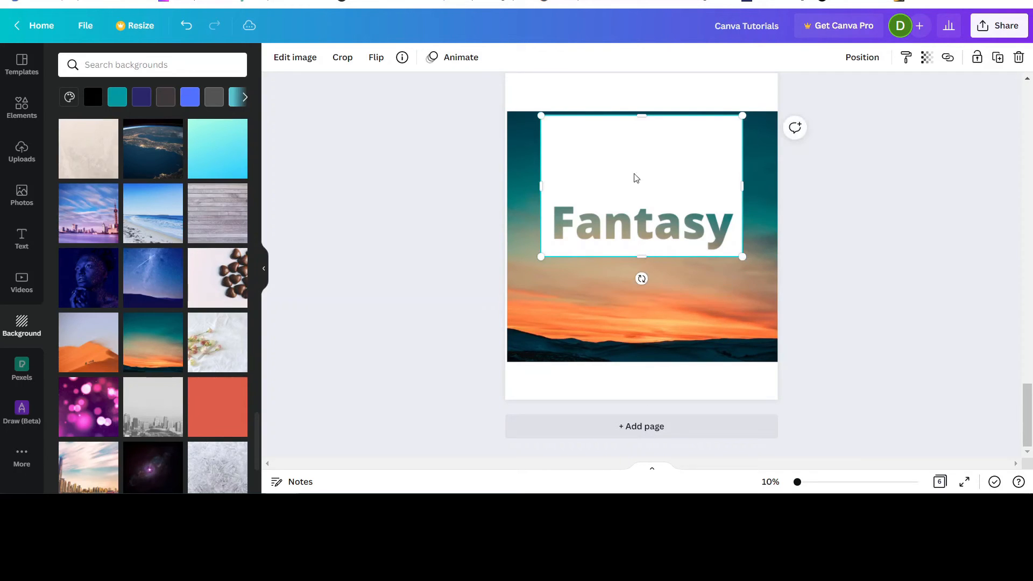
{"action": "left_click_drag", "start_coordinate": [642, 114], "coordinate": [643, 194]}
{"action": "left_click_drag", "start_coordinate": [686, 237], "coordinate": [656, 345]}
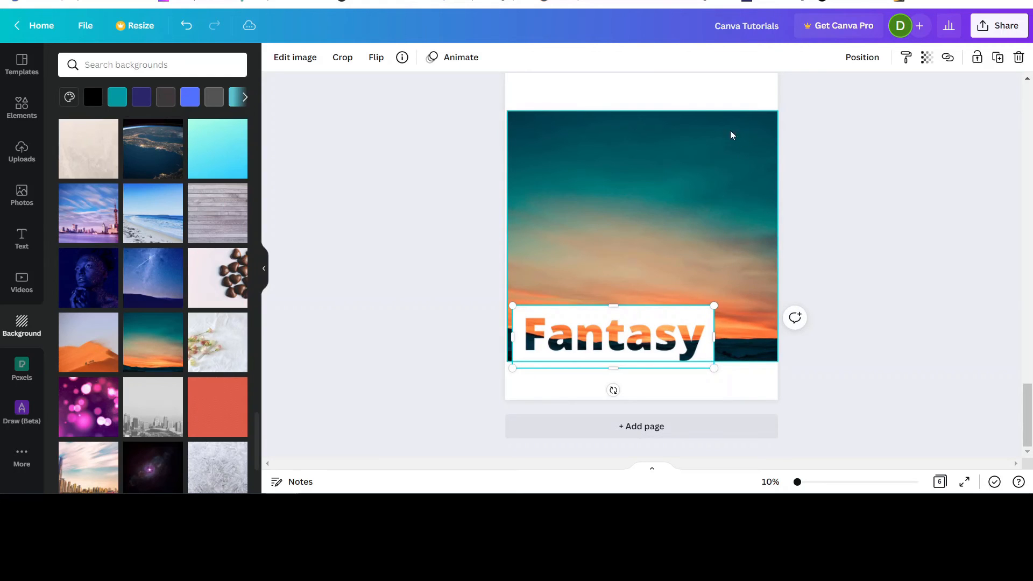
Step: Crop the sunset photo from above and both sides so it fits within the "Fantasy" cut-out's edges
{"action": "left_click", "coordinate": [714, 151]}
{"action": "left_click_drag", "start_coordinate": [647, 128], "coordinate": [655, 314]}
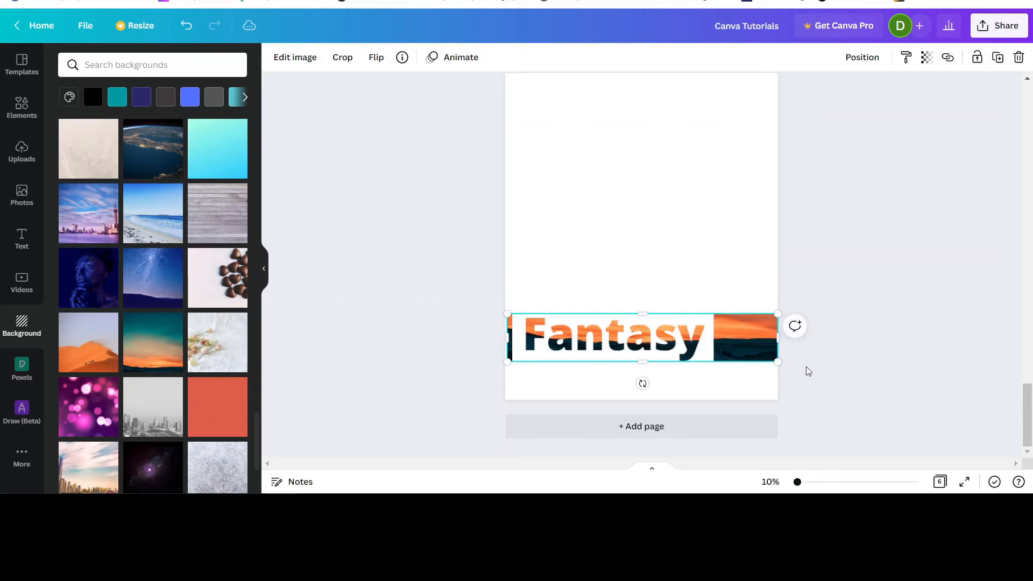
{"action": "left_click_drag", "start_coordinate": [777, 337], "coordinate": [708, 346]}
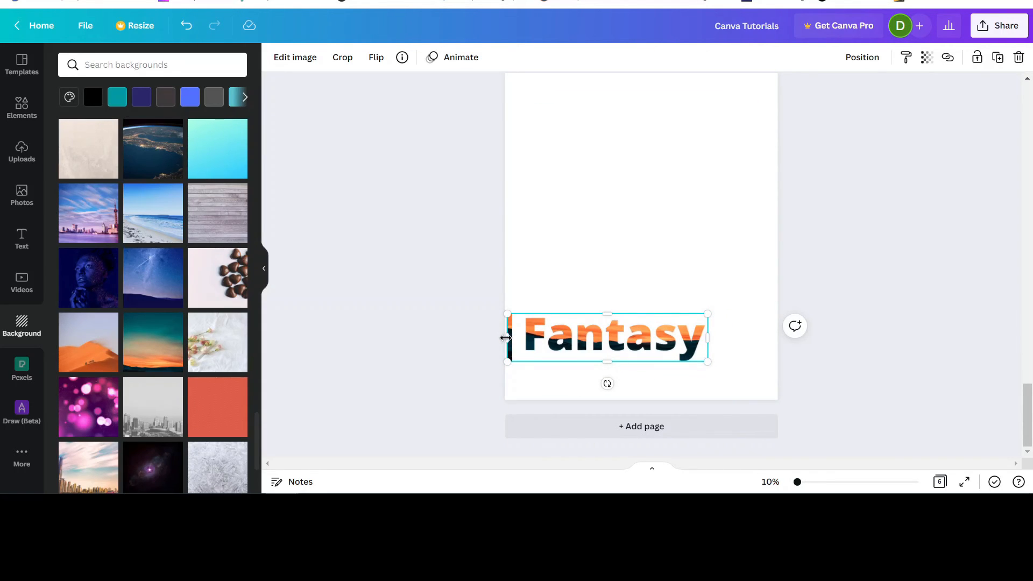
{"action": "left_click_drag", "start_coordinate": [508, 338], "coordinate": [516, 337]}
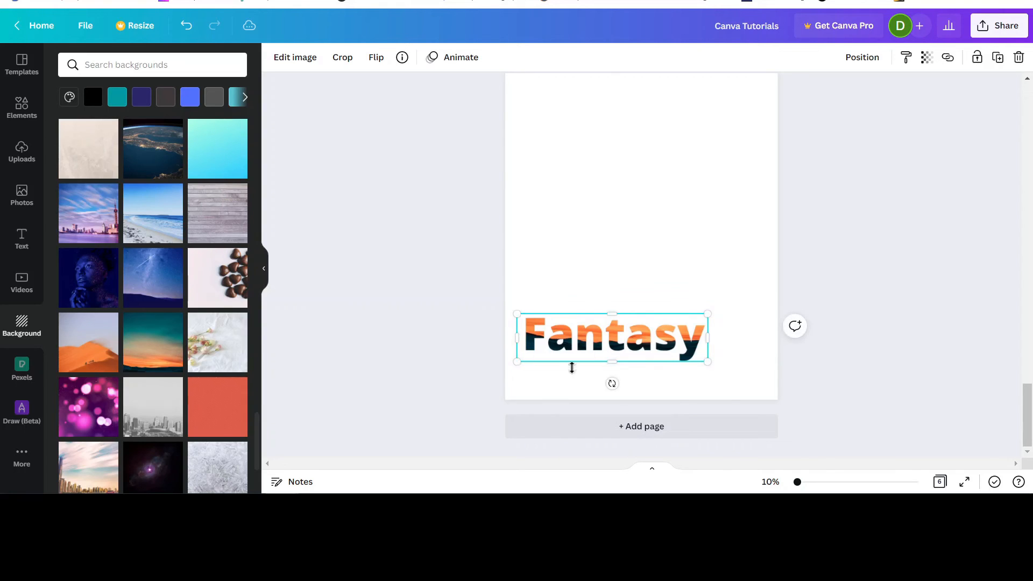
Step: Group the "Fantasy" cut-out with the cropped sunset photo and enlarge the group to nearly the full page width, centered horizontally on page 6
{"action": "left_click_drag", "start_coordinate": [472, 265], "coordinate": [763, 400]}
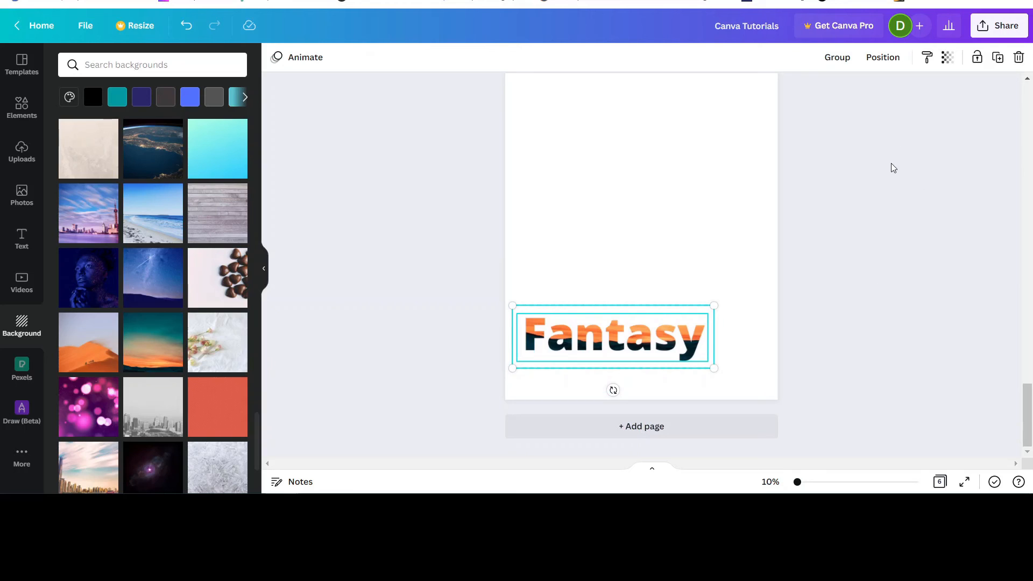
{"action": "left_click", "coordinate": [835, 58]}
{"action": "left_click_drag", "start_coordinate": [634, 338], "coordinate": [661, 215]}
{"action": "left_click_drag", "start_coordinate": [540, 185], "coordinate": [528, 120]}
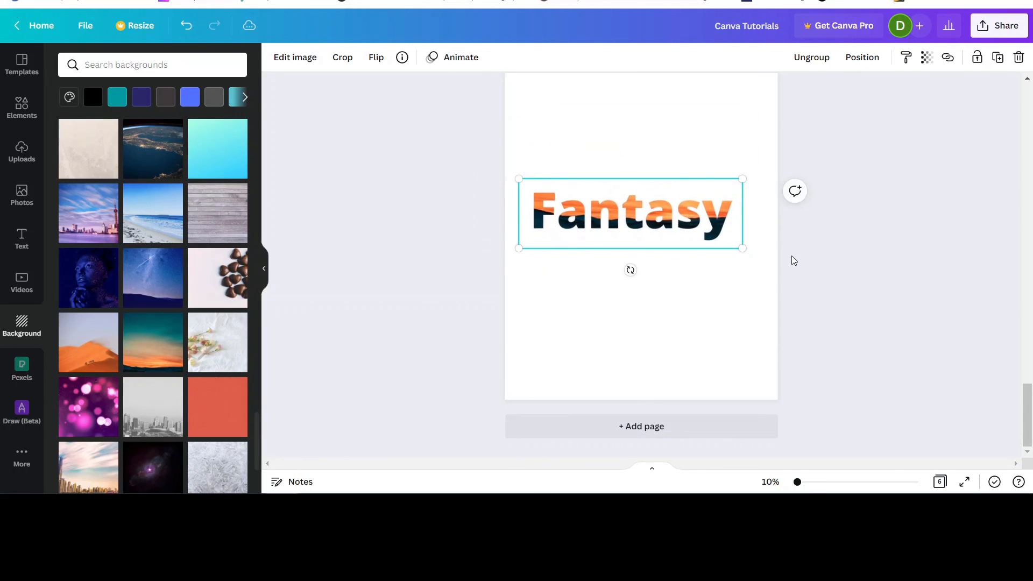
{"action": "left_click_drag", "start_coordinate": [738, 251], "coordinate": [773, 298]}
{"action": "left_click_drag", "start_coordinate": [692, 226], "coordinate": [681, 235]}
{"action": "left_click_drag", "start_coordinate": [641, 293], "coordinate": [640, 315]}
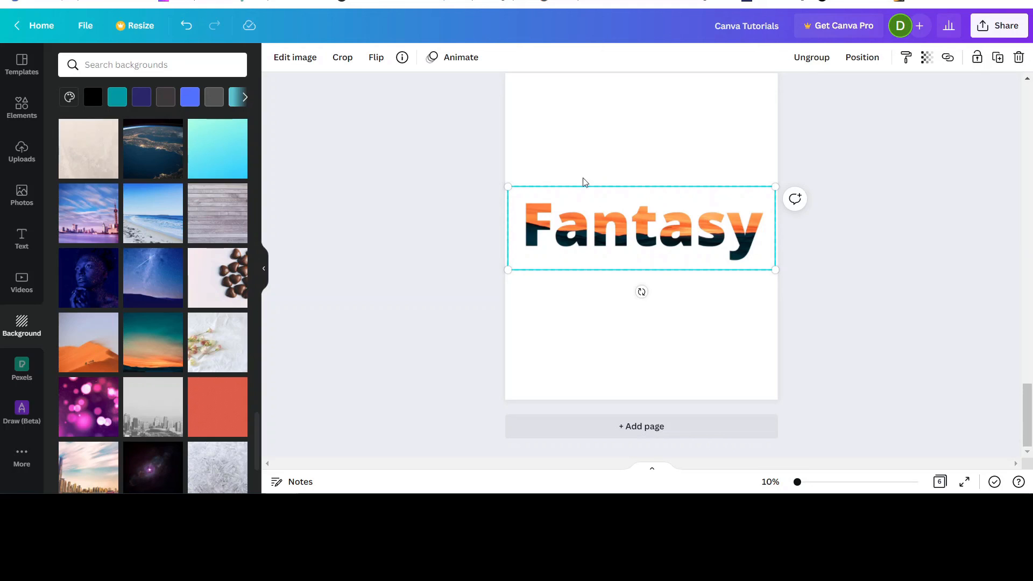
Step: Enlarge the grouped image-filled silhouette on page 5 so it fills most of the page
{"action": "scroll", "coordinate": [909, 371], "scroll_direction": "up", "scroll_amount": 5}
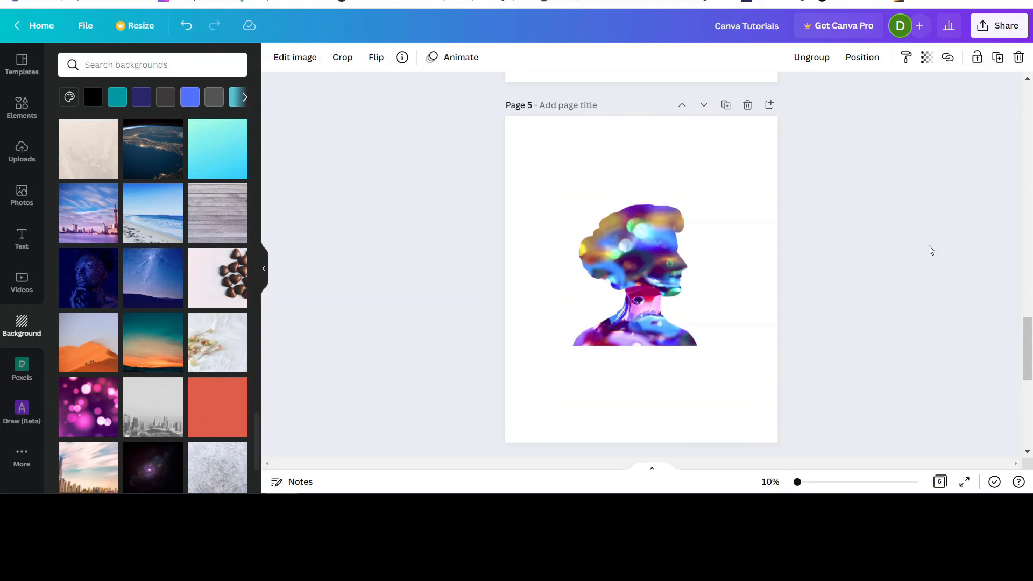
{"action": "left_click", "coordinate": [702, 272]}
{"action": "left_click_drag", "start_coordinate": [710, 185], "coordinate": [751, 133]}
{"action": "left_click_drag", "start_coordinate": [553, 360], "coordinate": [521, 410]}
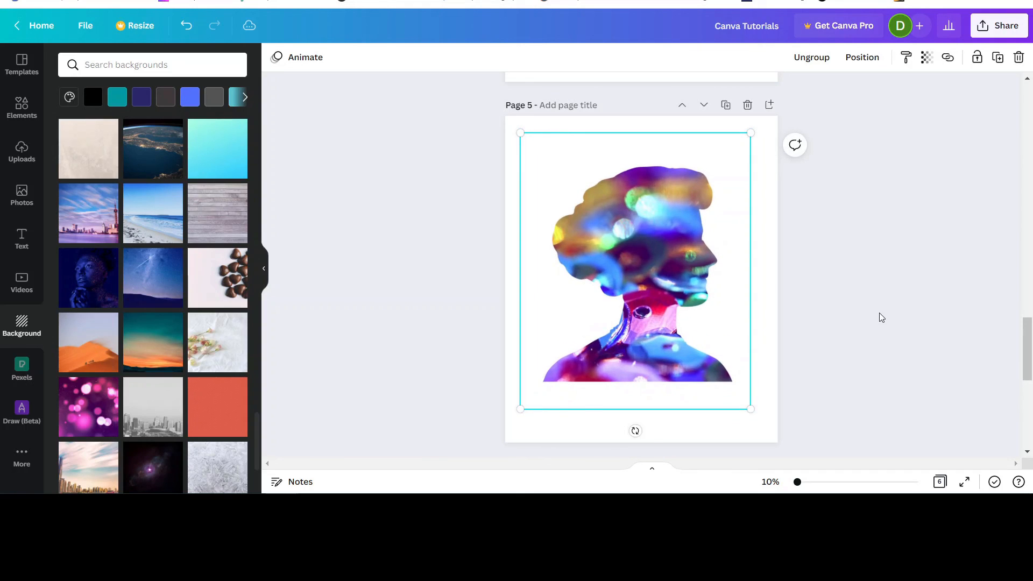